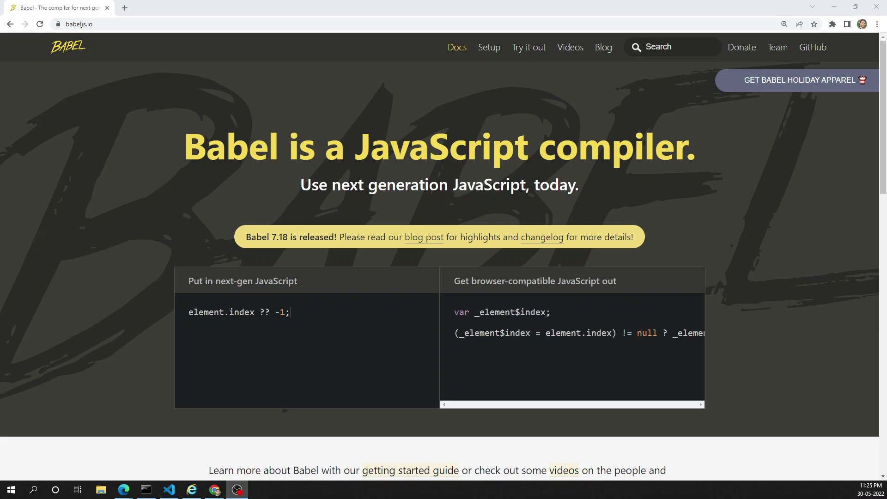
key("ctrl+a")
type("const styles = {")
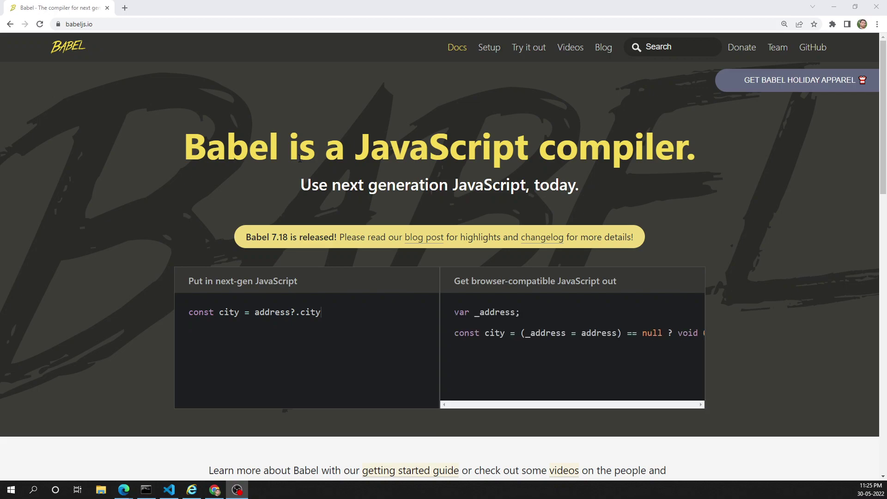
left_click_drag(206, 148, 364, 156)
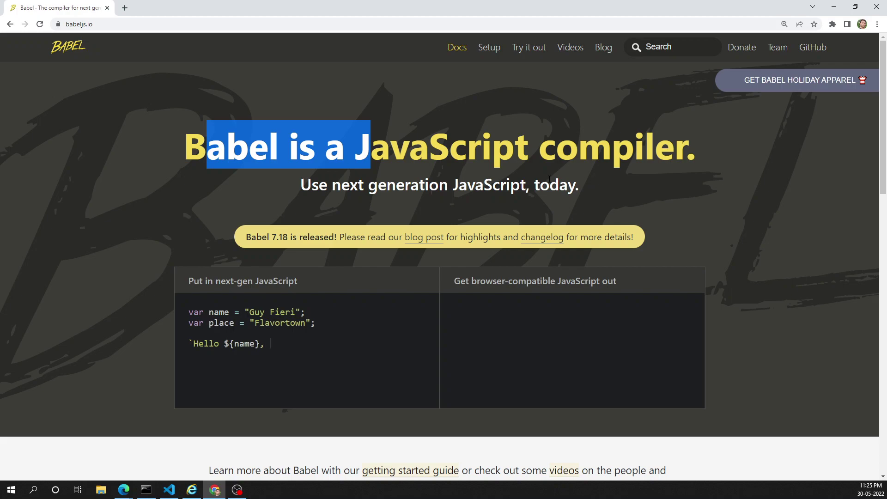
left_click(439, 152)
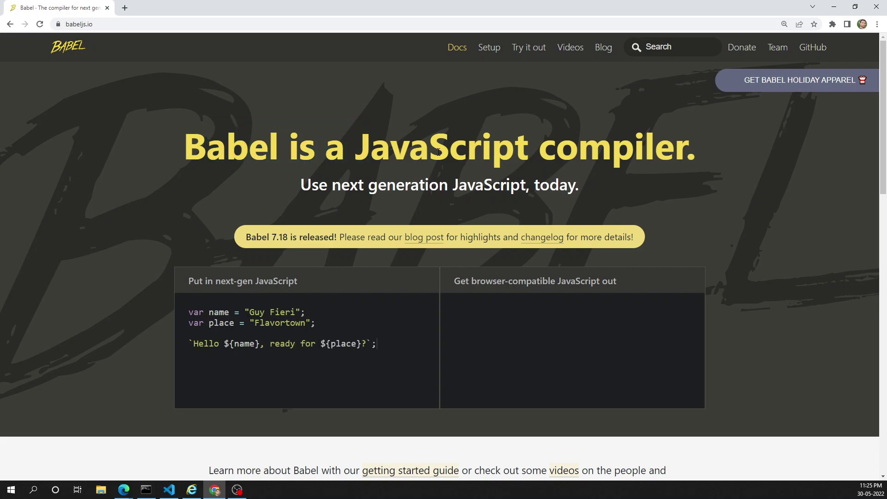
Open Babel's Docs page, reload it, and read the introduction on converting ECMAScript 2015+ code for older browsers
left_click(455, 48)
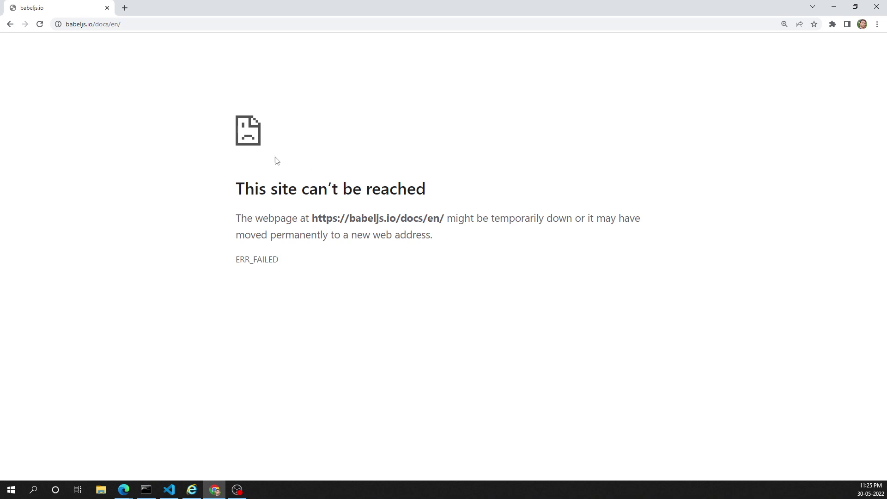
left_click(40, 24)
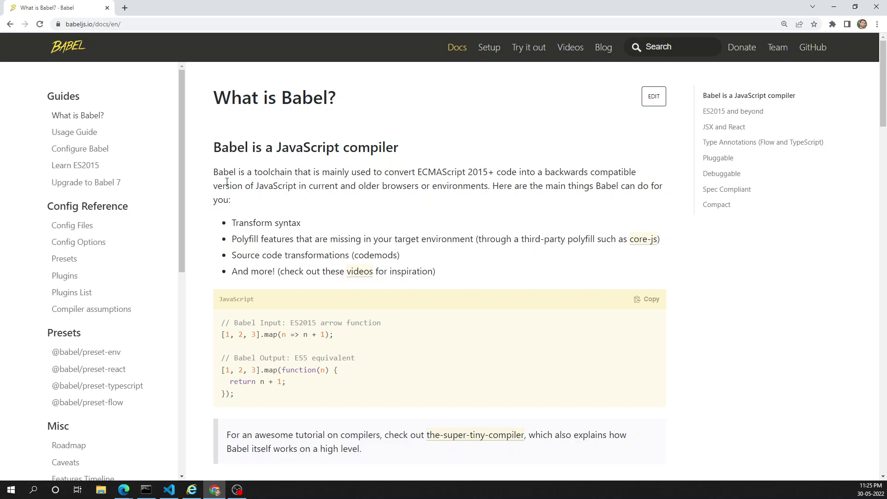
left_click_drag(424, 172, 496, 172)
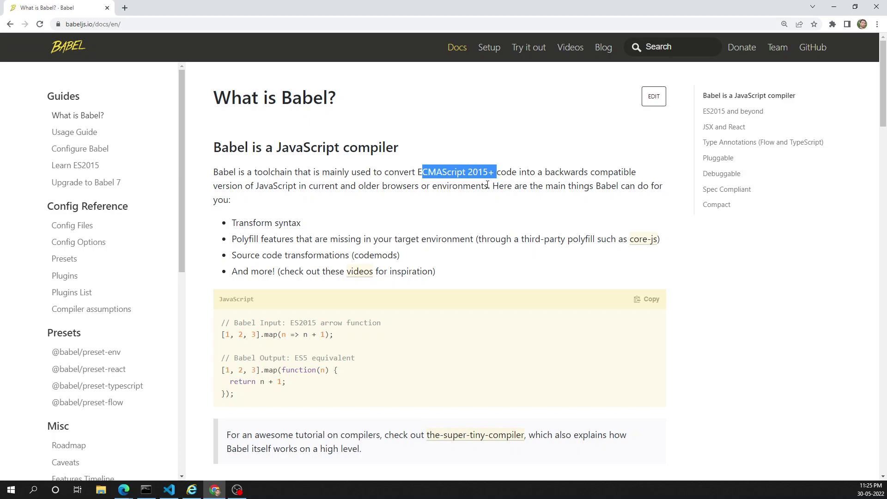
left_click(473, 185)
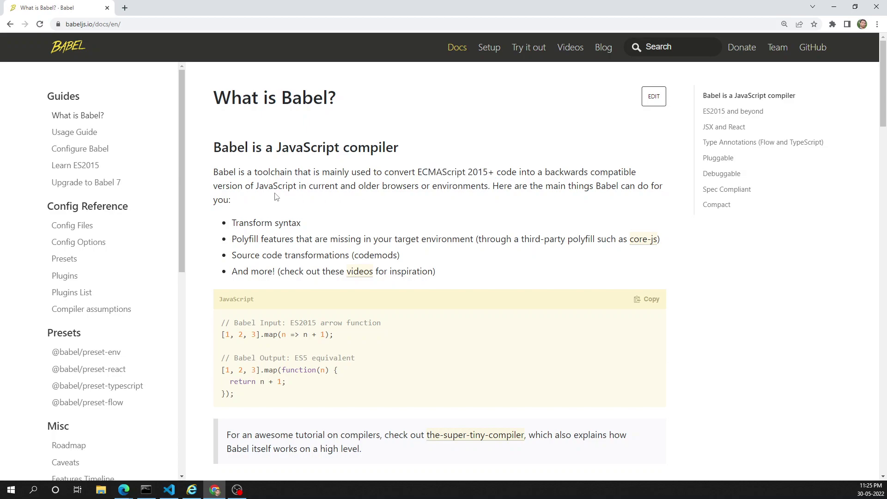
left_click_drag(229, 187, 489, 189)
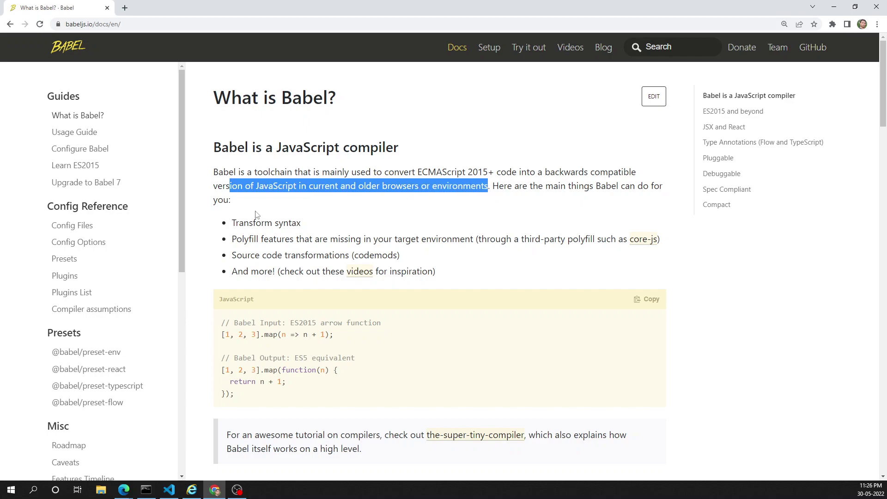
scroll(229, 225, "down", 2)
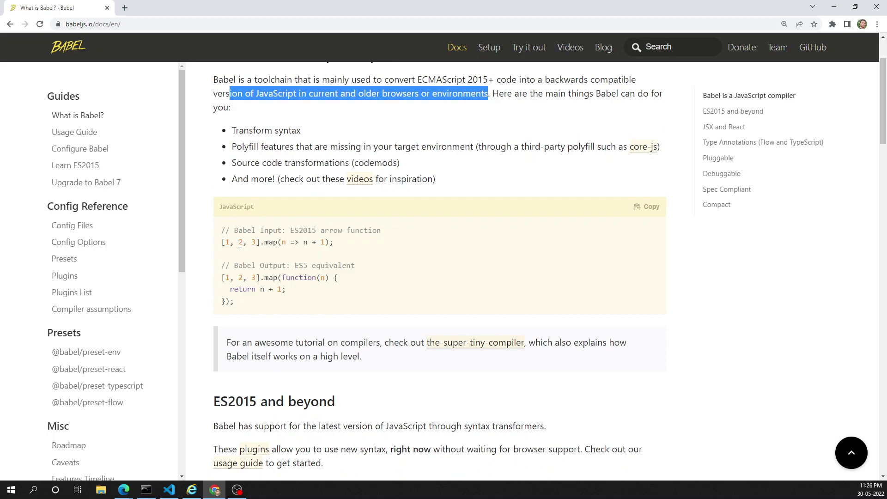
left_click(373, 234)
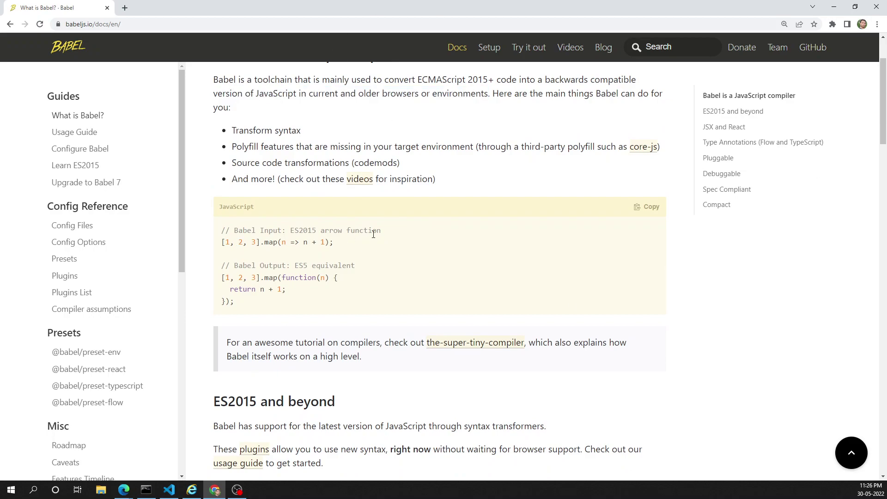
scroll(379, 261, "down", 4)
scroll(282, 245, "down", 3)
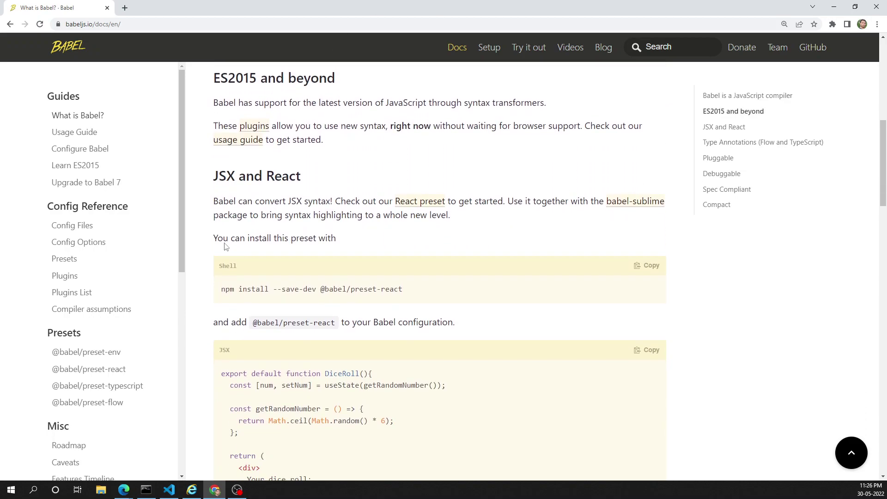
left_click_drag(214, 204, 338, 197)
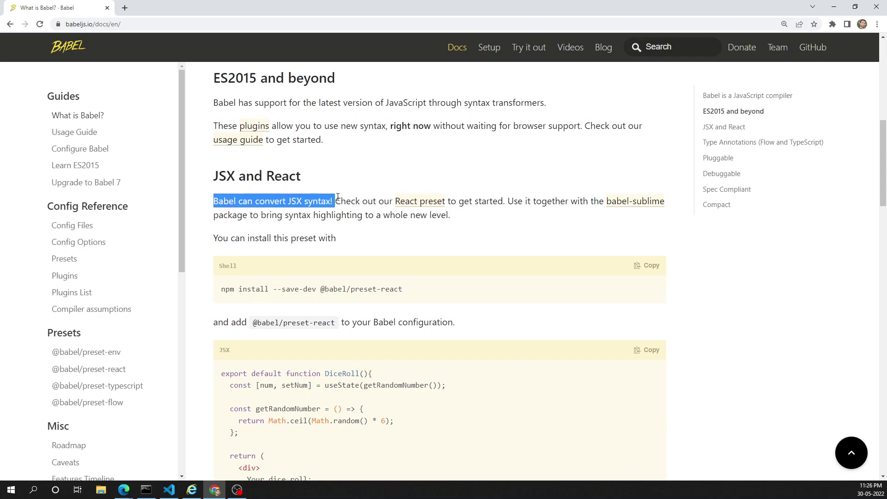
left_click_drag(269, 213, 475, 211)
left_click(487, 230)
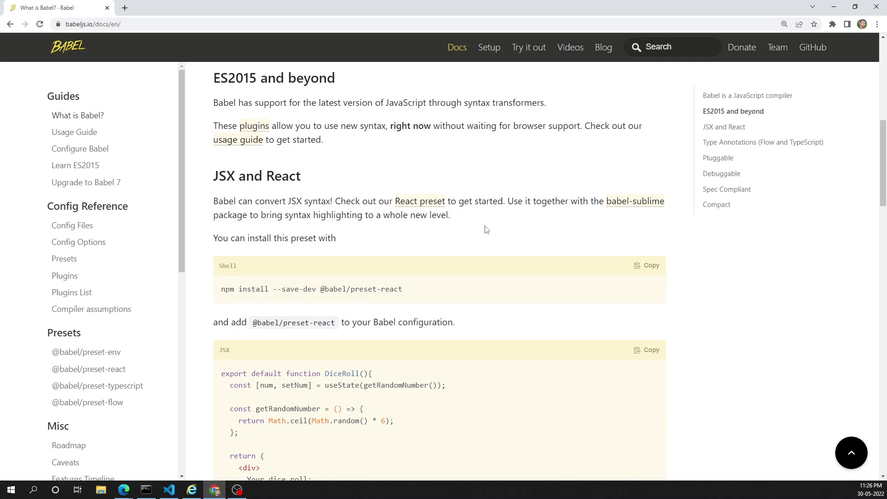
scroll(295, 263, "down", 1)
left_click_drag(252, 243, 446, 242)
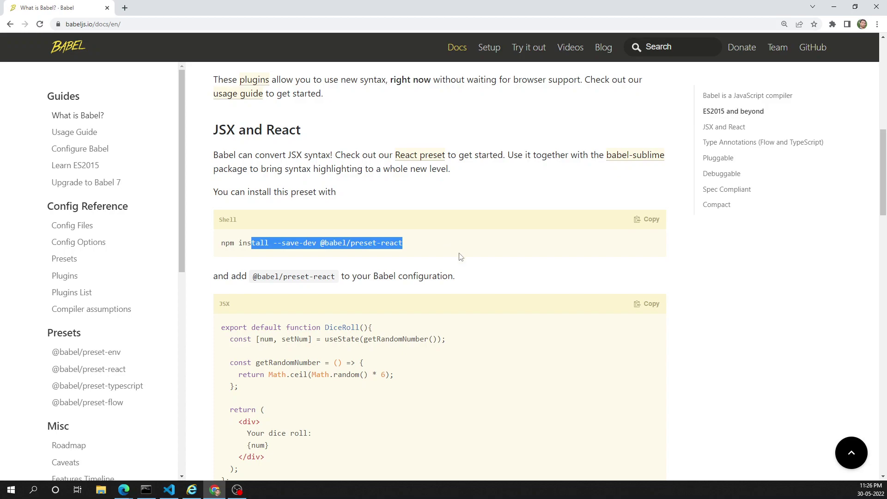
scroll(423, 263, "down", 3)
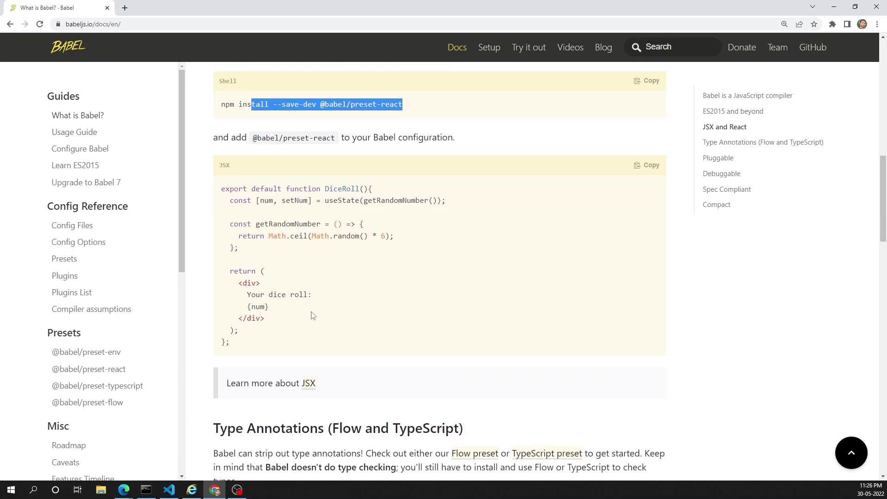
Examine the Type Annotations (Flow and TypeScript) section and its install command for the flow preset
scroll(309, 305, "down", 5)
left_click_drag(234, 197, 458, 199)
left_click(327, 233)
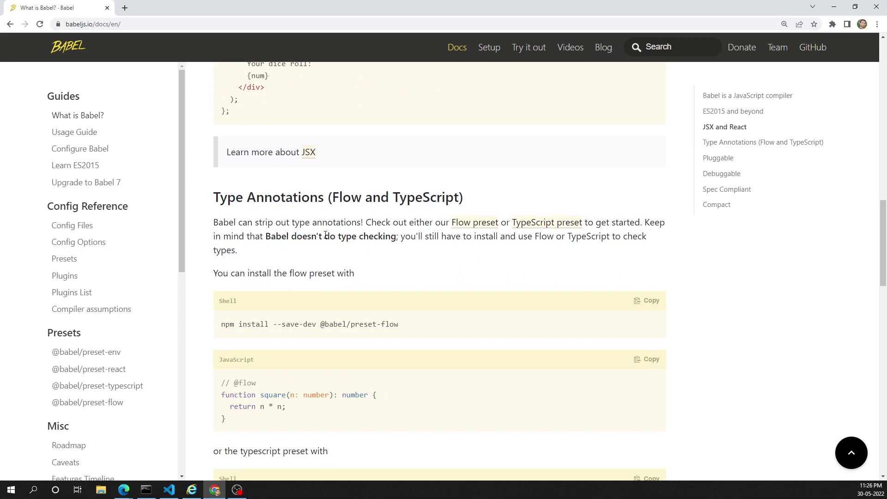
scroll(388, 232, "down", 2)
double_click(387, 231)
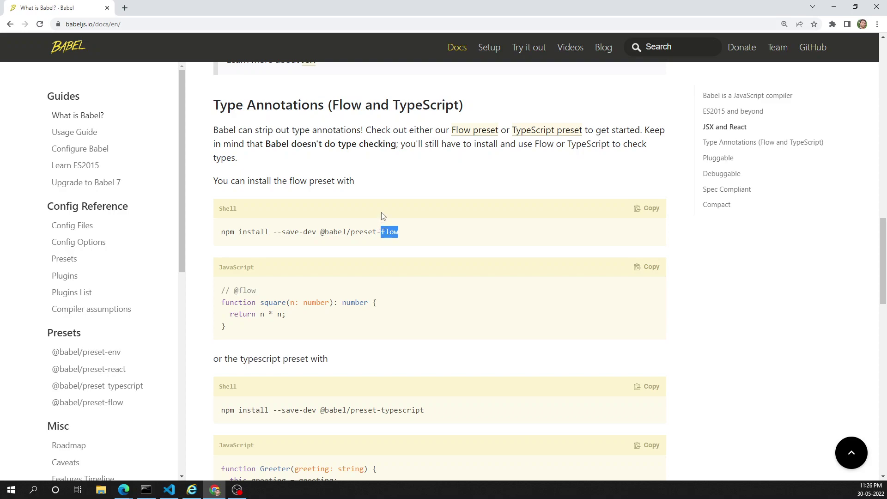
Follow the Flow preset page to Flow's Getting Started guide and examine its type-annotated square function example
left_click(475, 137)
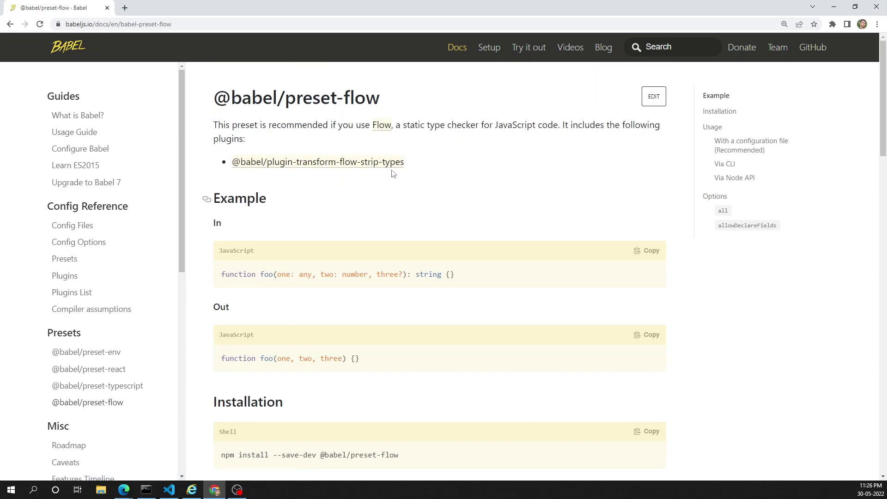
left_click(383, 126)
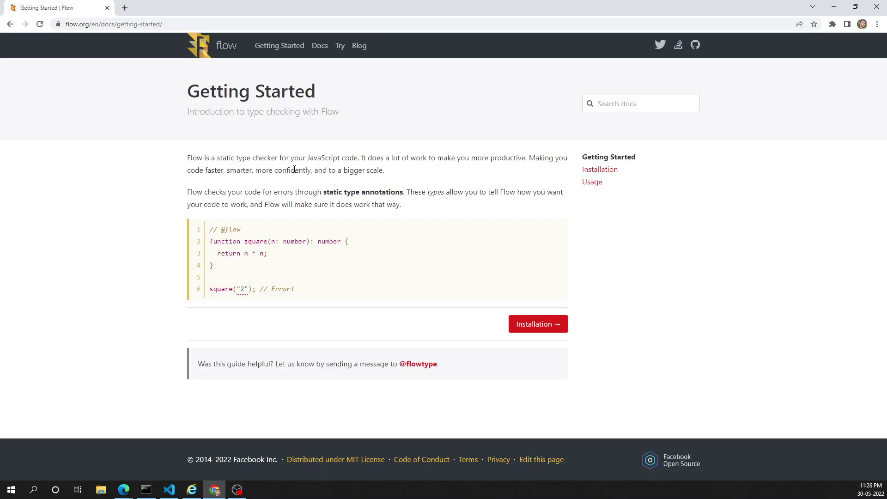
left_click_drag(179, 98, 294, 141)
left_click(295, 141)
left_click_drag(187, 115, 365, 112)
left_click(343, 148)
left_click_drag(271, 250, 319, 268)
left_click(319, 268)
left_click_drag(271, 241, 317, 241)
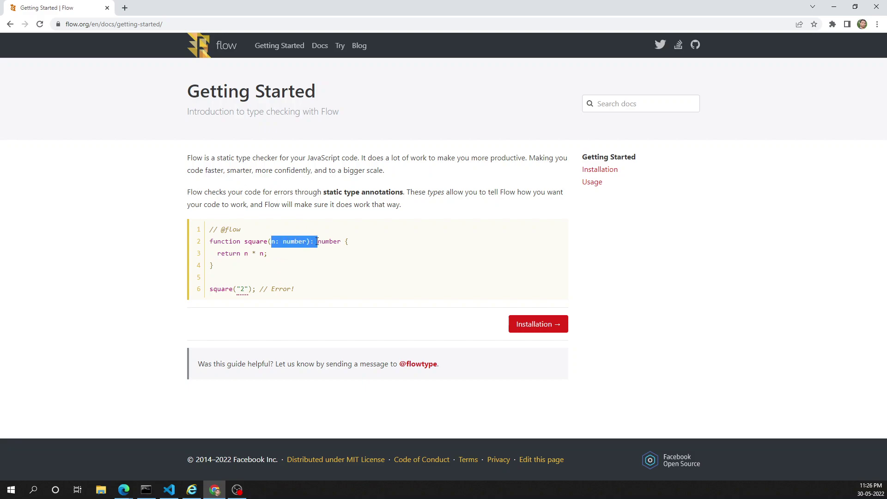
left_click(313, 270)
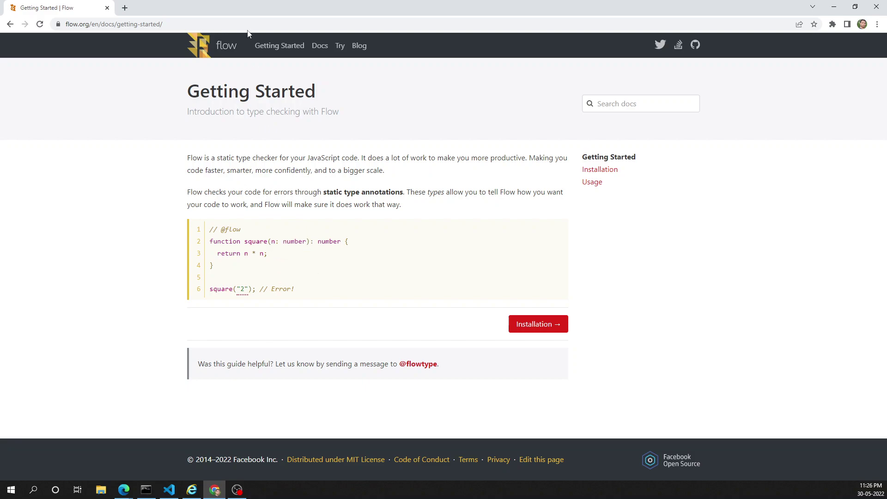
Review Flow's introduction to static type annotations together with the code example below it
left_click_drag(288, 268, 234, 222)
left_click(339, 241)
left_click_drag(276, 277, 261, 241)
left_click(336, 240)
left_click_drag(328, 203, 481, 193)
left_click(442, 215)
left_click_drag(443, 216, 187, 157)
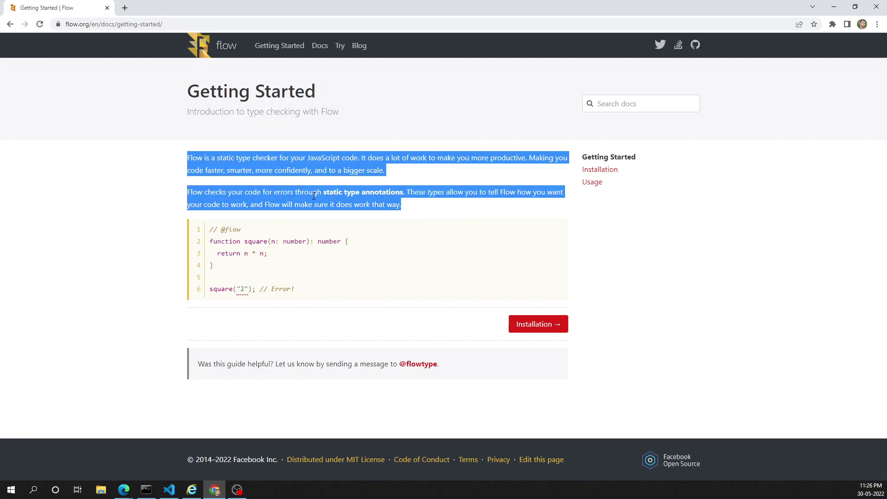
left_click(359, 193)
Browse Flow's documentation overview and its Getting Started guide, and open the Installation page to view the compiler setup
left_click(296, 46)
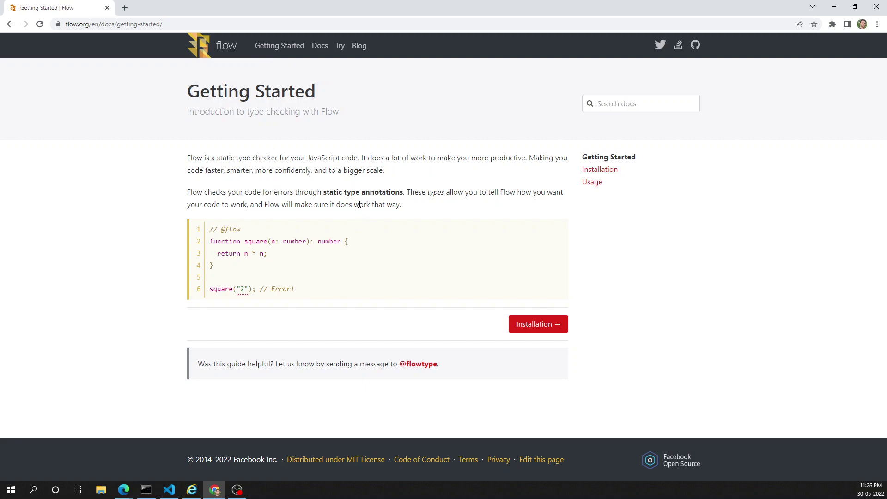
left_click(320, 46)
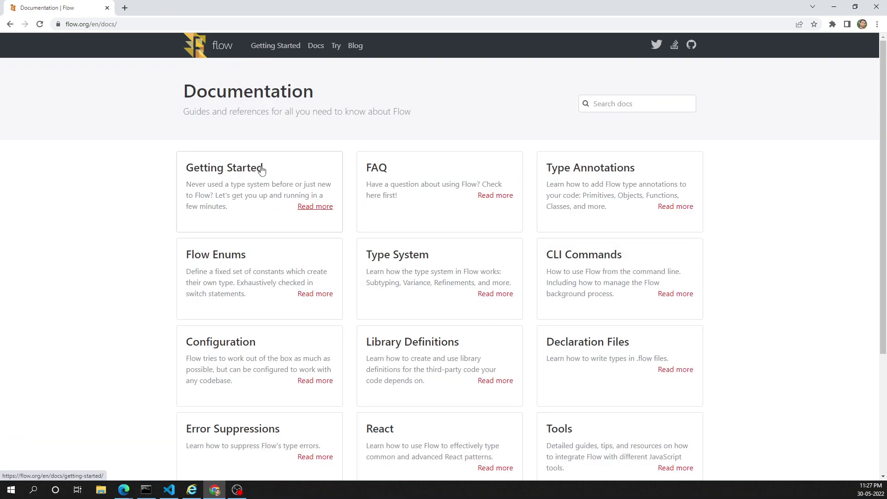
left_click(224, 180)
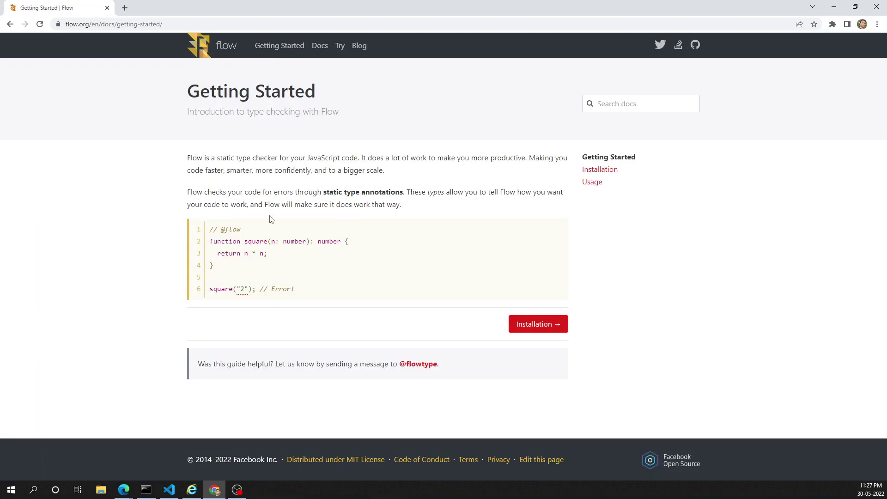
left_click(537, 325)
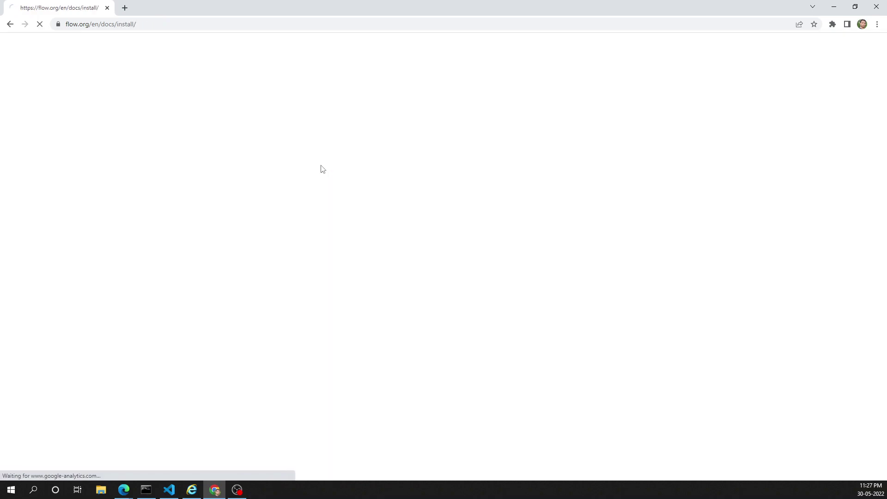
scroll(331, 241, "down", 4)
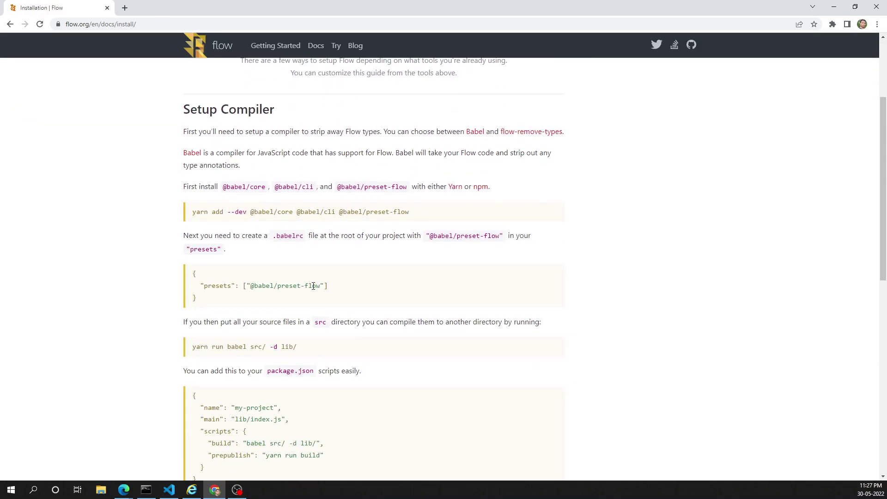
Switch the installation guide's package manager to npm and look through the Setup Compiler and Setup Flow instructions
scroll(339, 217, "up", 3)
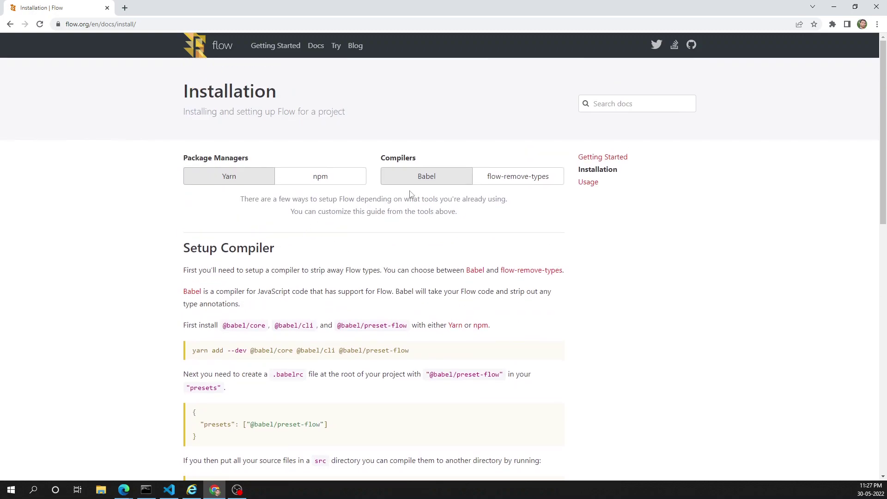
left_click(342, 185)
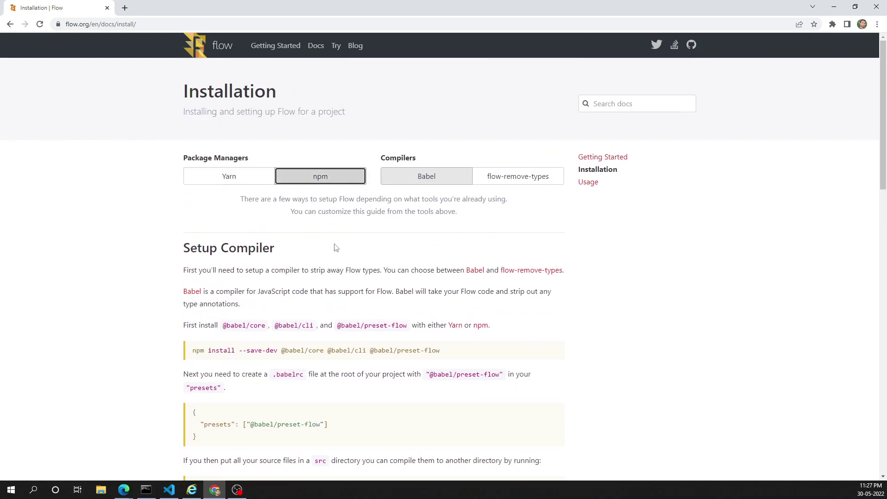
scroll(331, 255, "down", 1)
scroll(331, 255, "down", 7)
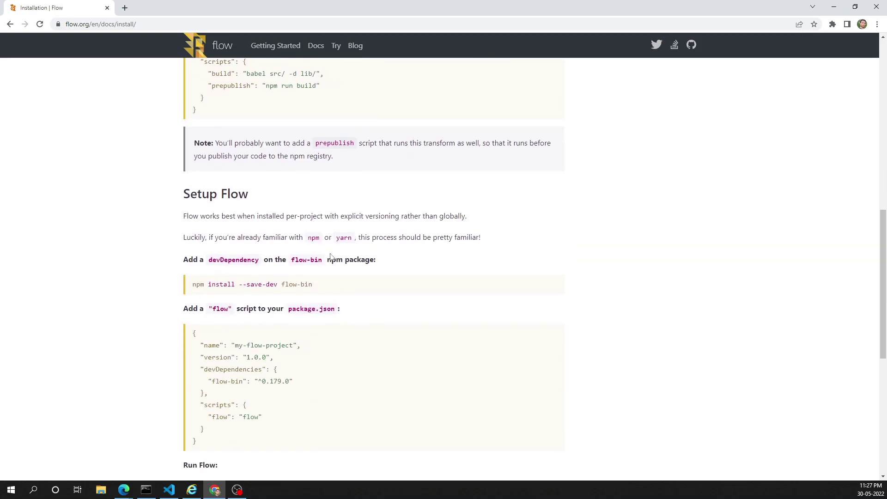
Return from the Flow site to the Type Annotations section of Babel's "What is Babel?" page
left_click(10, 25)
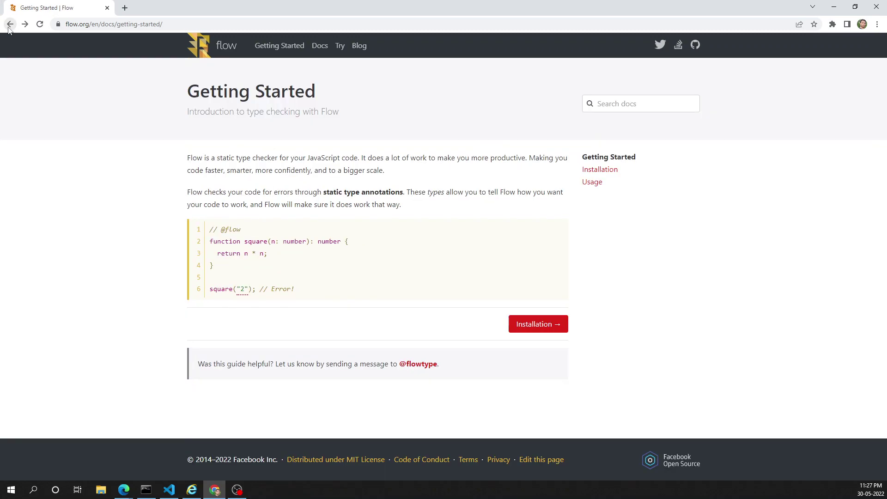
left_click(9, 26)
key("alt+Right")
left_click(9, 26)
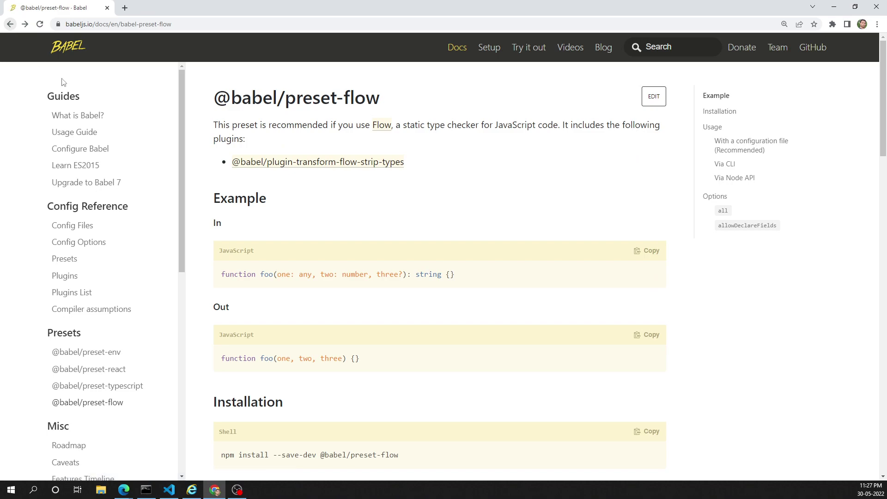
left_click(10, 26)
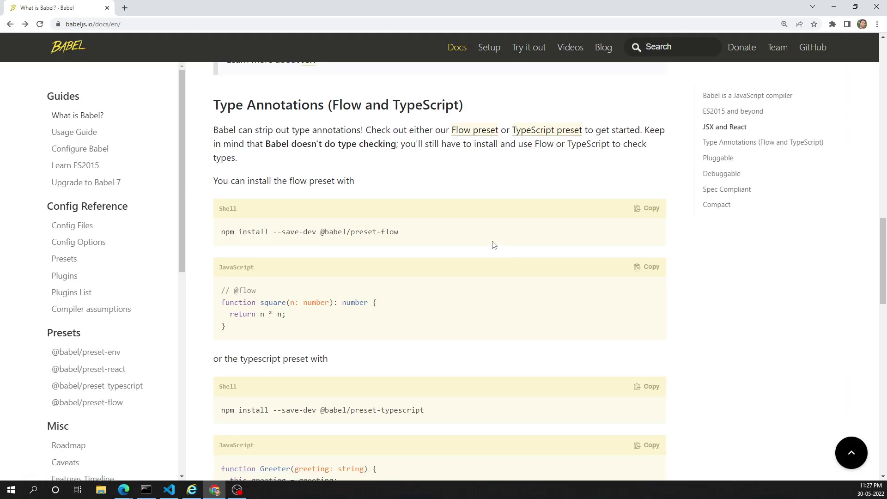
Reread the Type Annotations heading and the statement that Babel can strip out type annotations
left_click_drag(235, 131, 315, 139)
left_click(348, 174)
left_click_drag(389, 105, 455, 104)
double_click(333, 105)
left_click(361, 194)
Look past the TypeScript preset example to the Pluggable section on Babel plugins
scroll(309, 215, "down", 1)
scroll(308, 215, "down", 7)
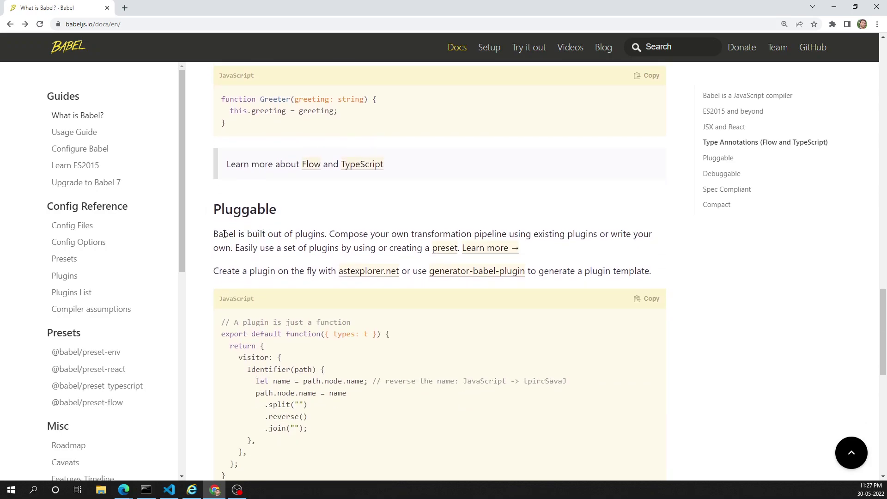
scroll(214, 239, "down", 2)
scroll(223, 191, "up", 1)
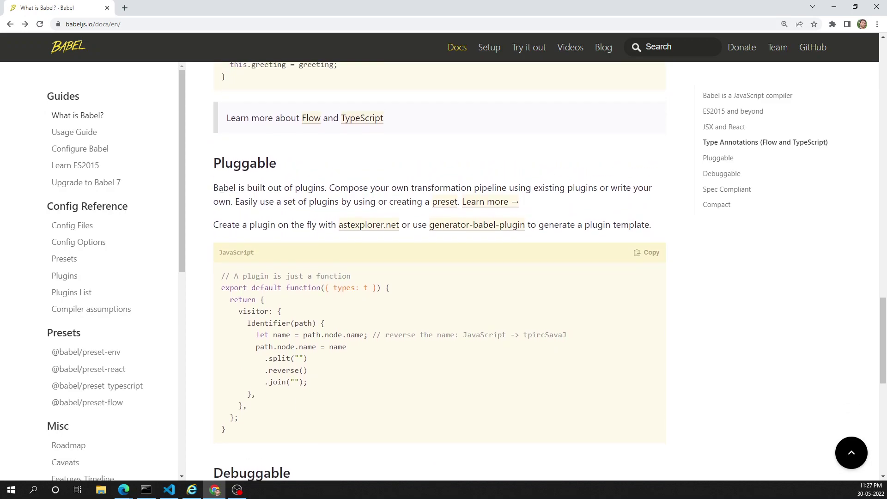
Read the Pluggable section on Babel's plugins and look over the plugin example and the Debuggable, Spec Compliant and Compact sections
left_click_drag(218, 189, 328, 191)
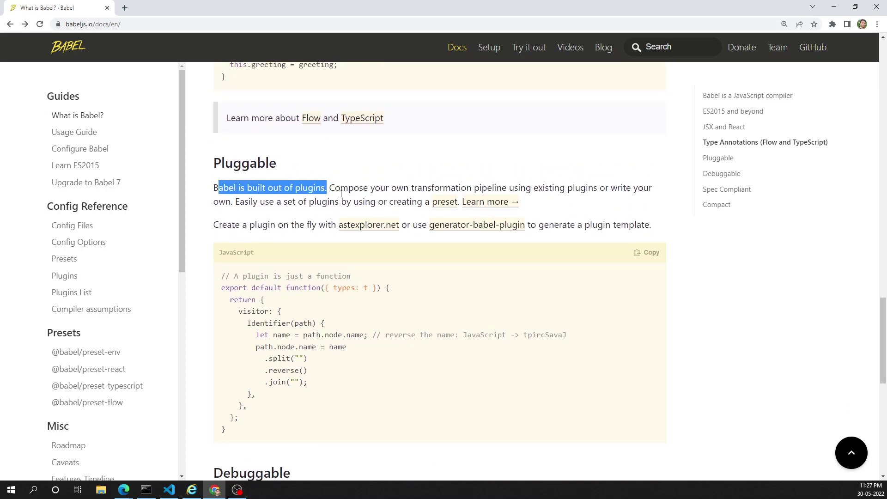
left_click_drag(345, 190, 595, 191)
left_click(602, 209)
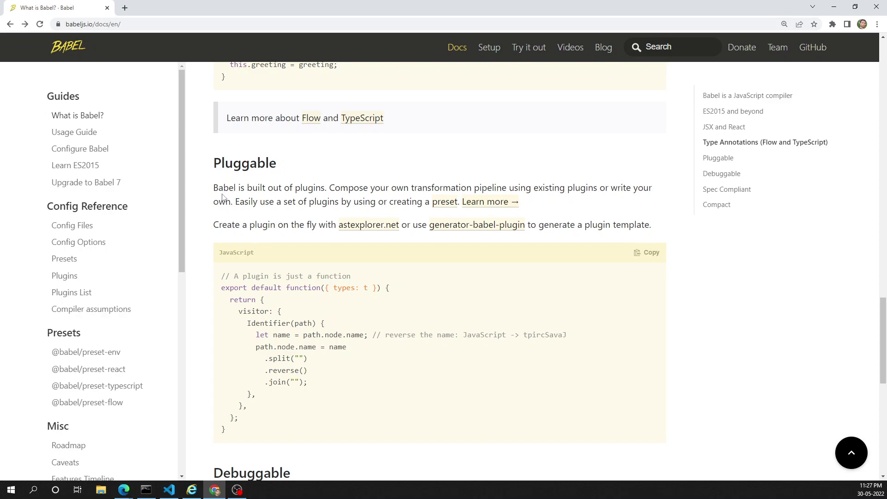
scroll(311, 275, "down", 2)
scroll(311, 276, "down", 3)
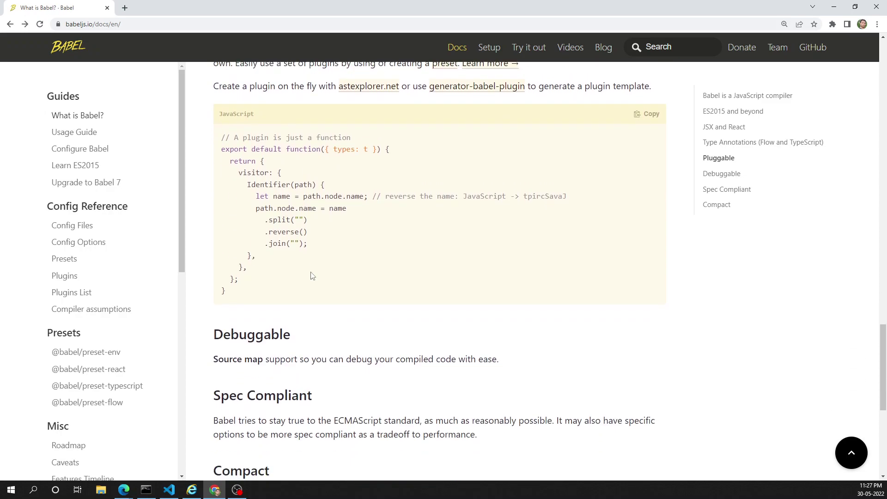
scroll(311, 275, "up", 4)
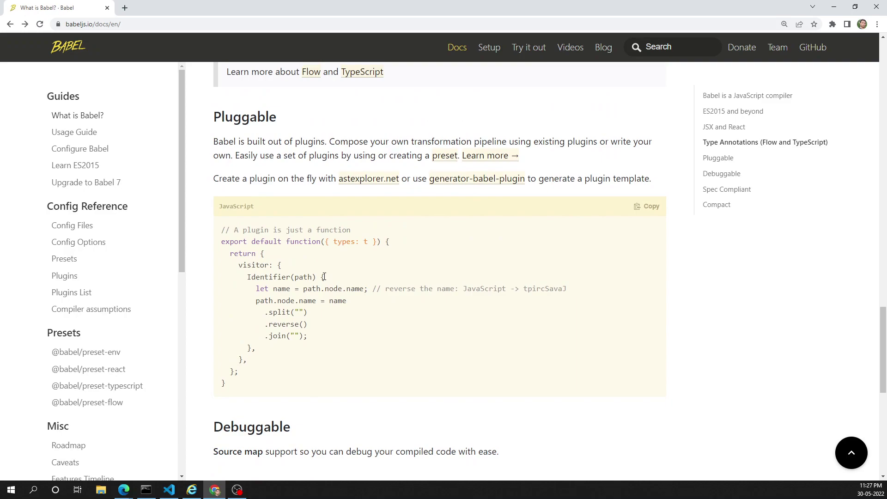
scroll(324, 276, "down", 6)
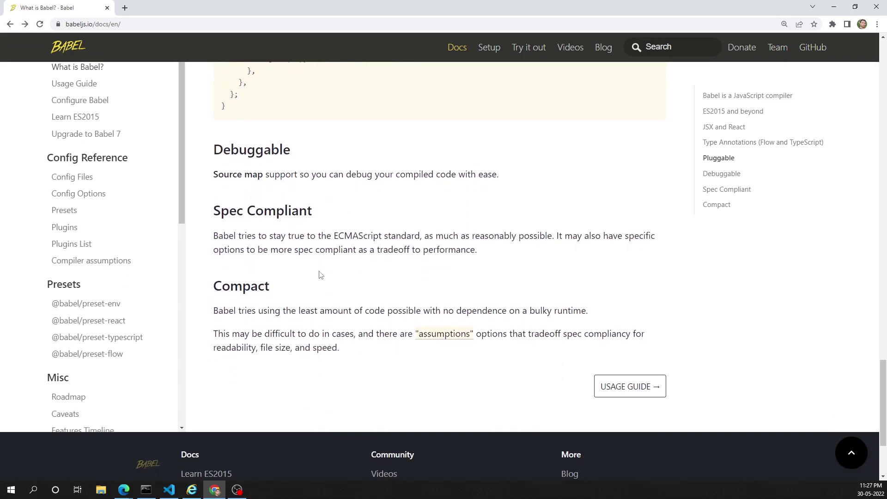
Open the Usage Guide and look through it to the Basic usage with CLI and Core Library sections
scroll(204, 290, "up", 10)
left_click(78, 136)
scroll(287, 226, "down", 12)
scroll(287, 226, "up", 12)
scroll(295, 278, "down", 3)
scroll(295, 278, "down", 9)
scroll(297, 282, "down", 8)
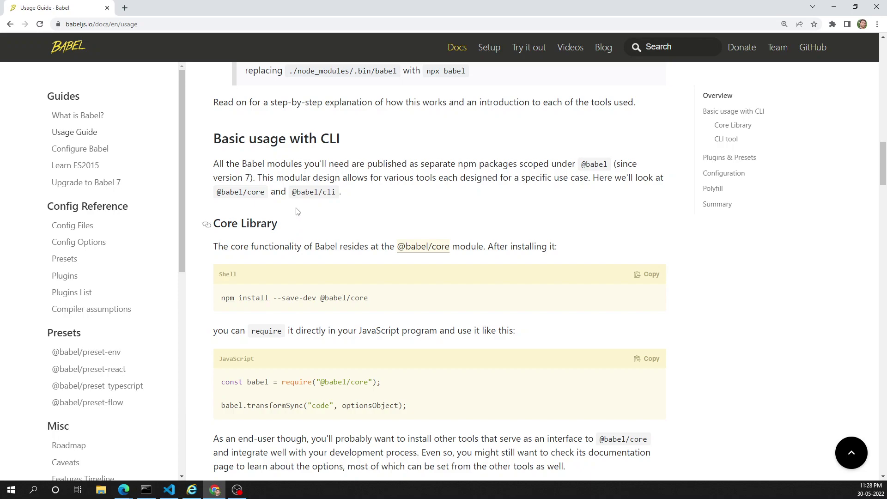
Switch to Command Prompt and check the installed Babel version with babel --version
left_click(147, 491)
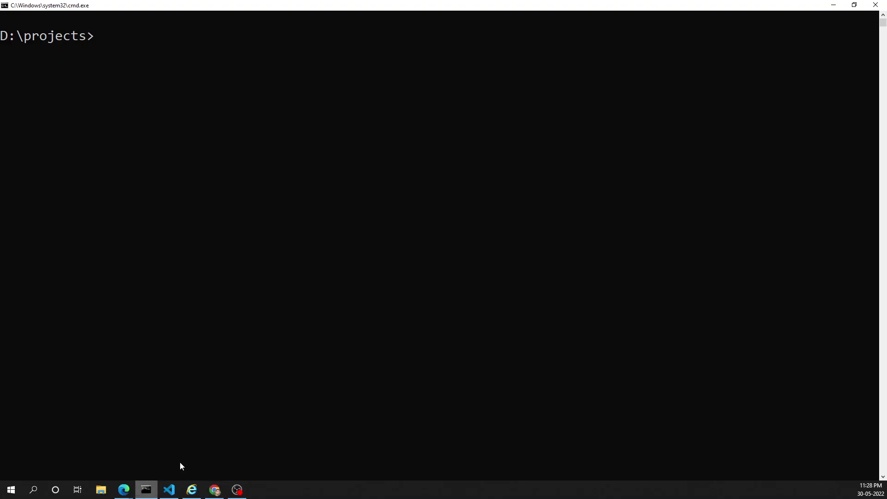
left_click(310, 301)
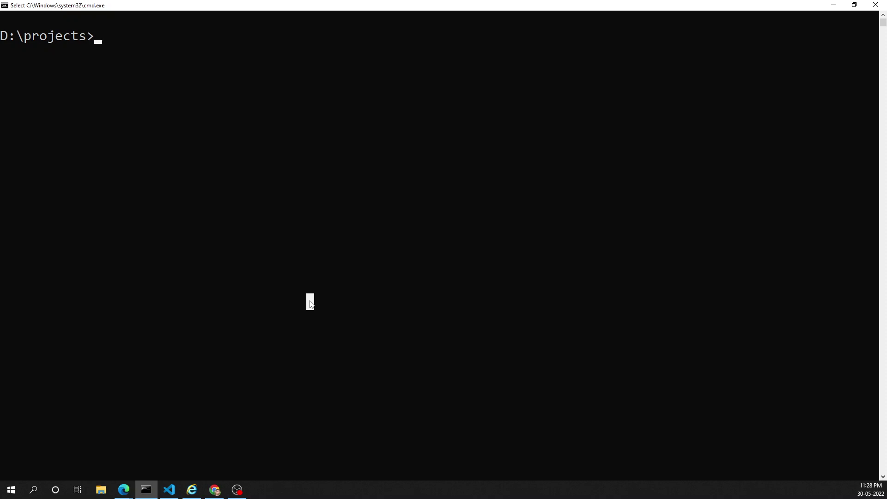
left_click(248, 270)
type("bab")
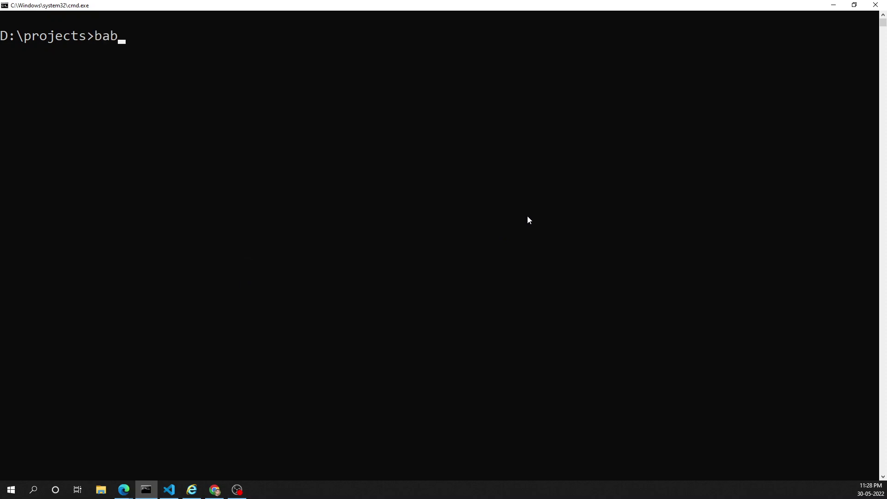
type("el --version")
key("Return")
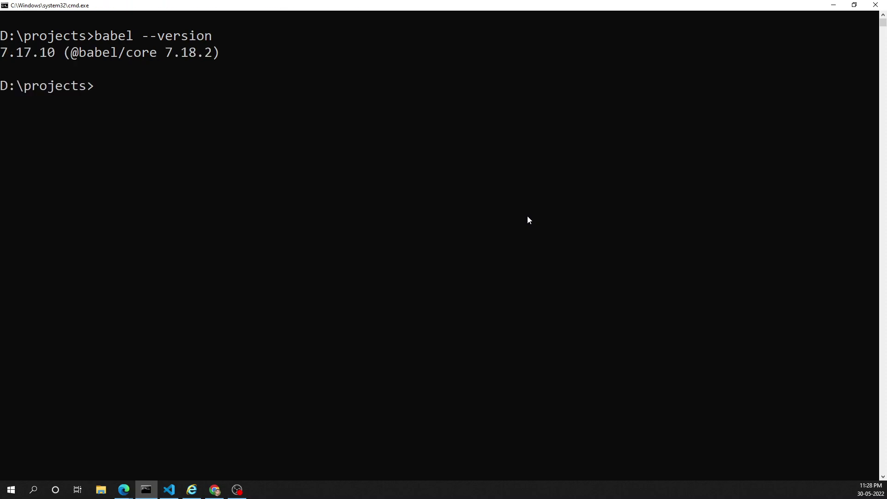
type("npm uninstall -")
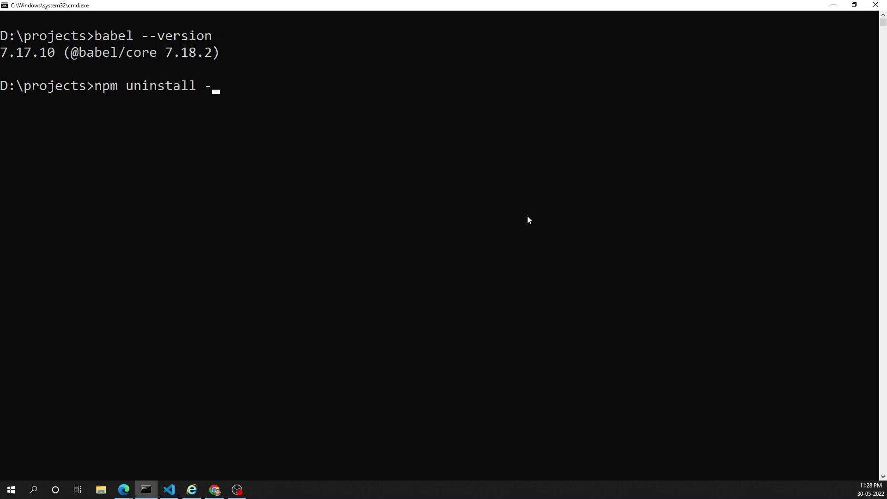
type("g @babel/c")
type("li")
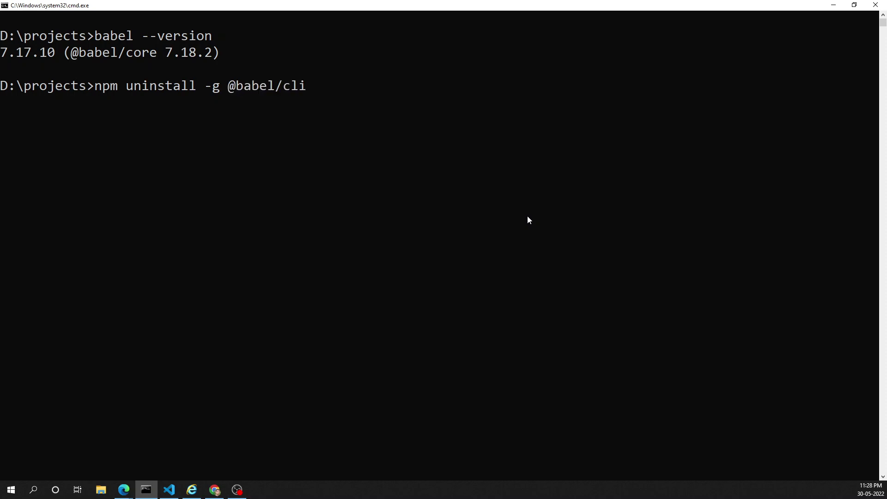
key("Return")
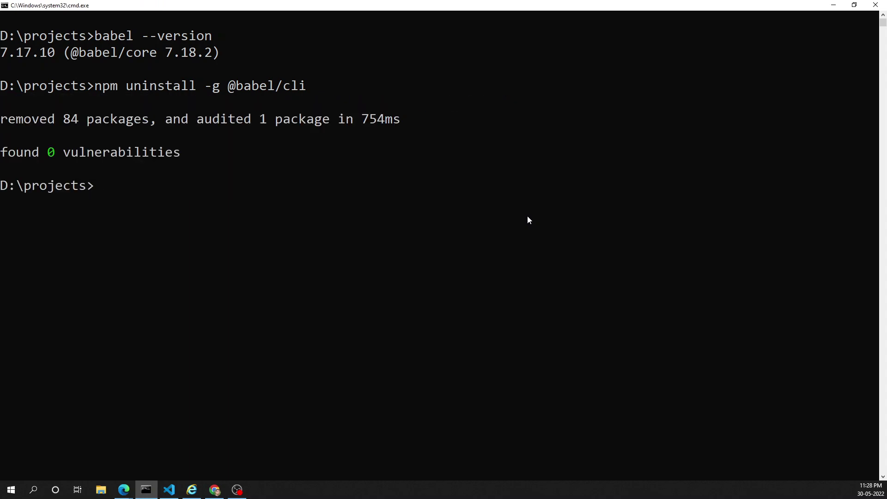
Run babel --version again after the uninstall and examine its output
type("babel --version")
key("Return")
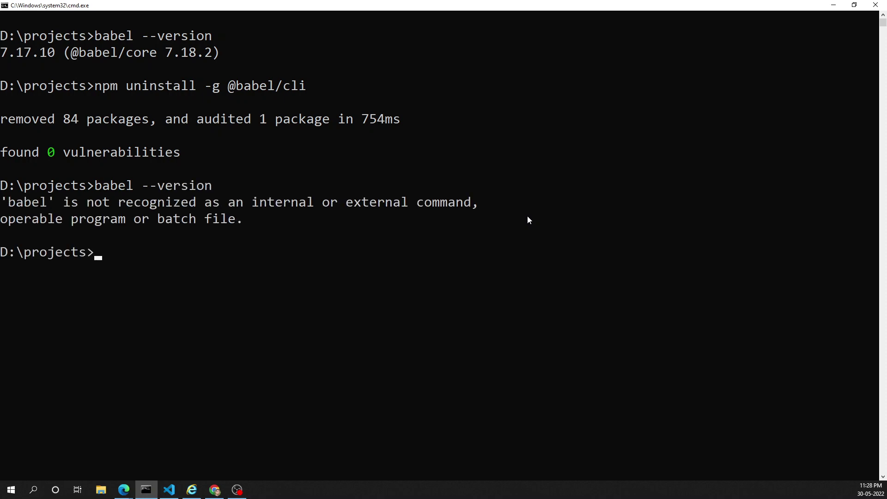
left_click_drag(2, 203, 89, 213)
left_click(129, 270)
left_click_drag(284, 235, 43, 155)
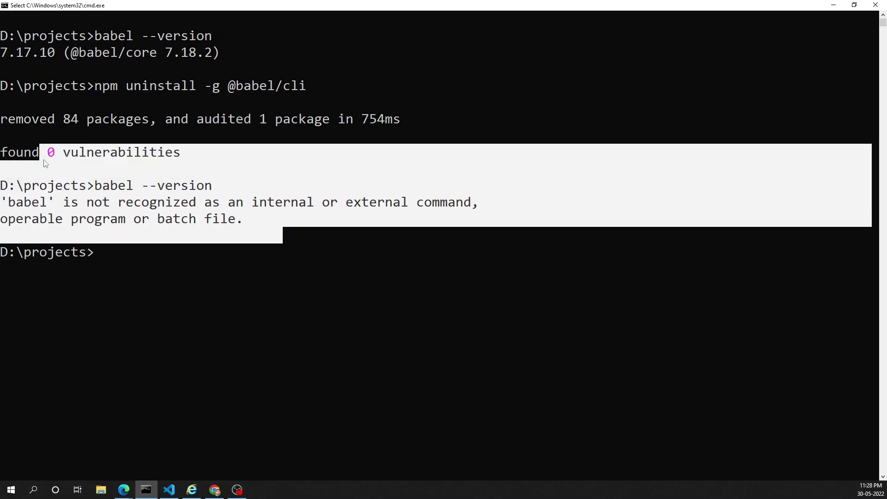
left_click(137, 301)
Clear the console with cls and list the global top-level packages with npm ls -g --depth 0
type("cls")
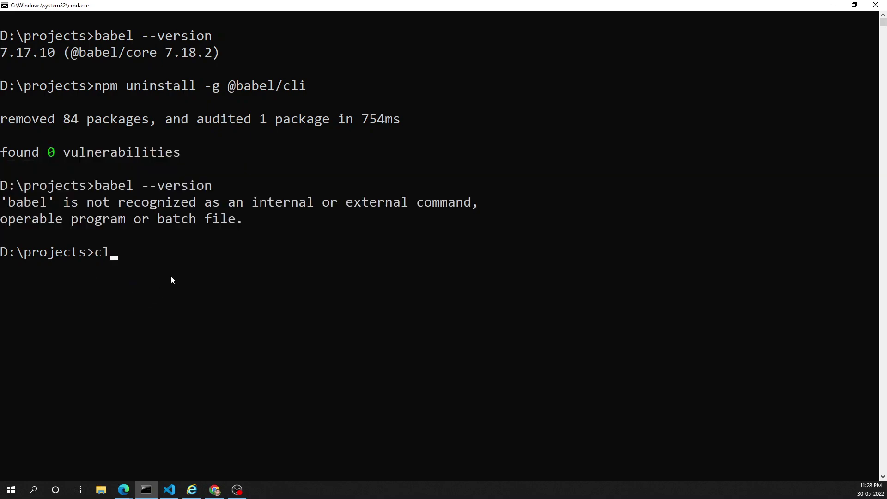
key("Return")
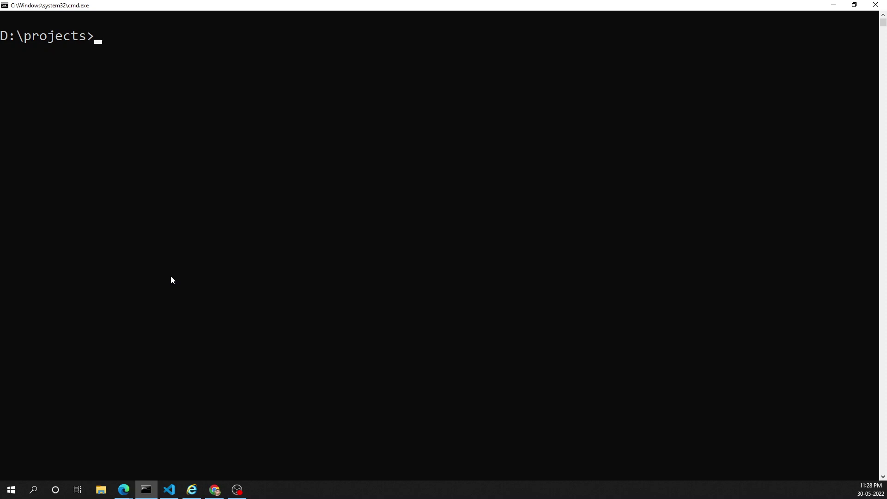
type("npm ls -g --depth 0")
key("Return")
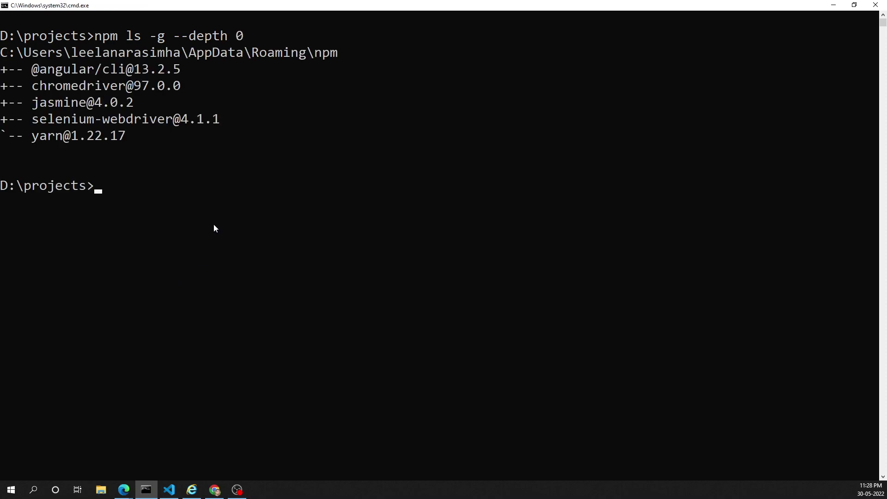
Examine the list of globally installed packages for any Babel entry
left_click_drag(153, 135, 2, 52)
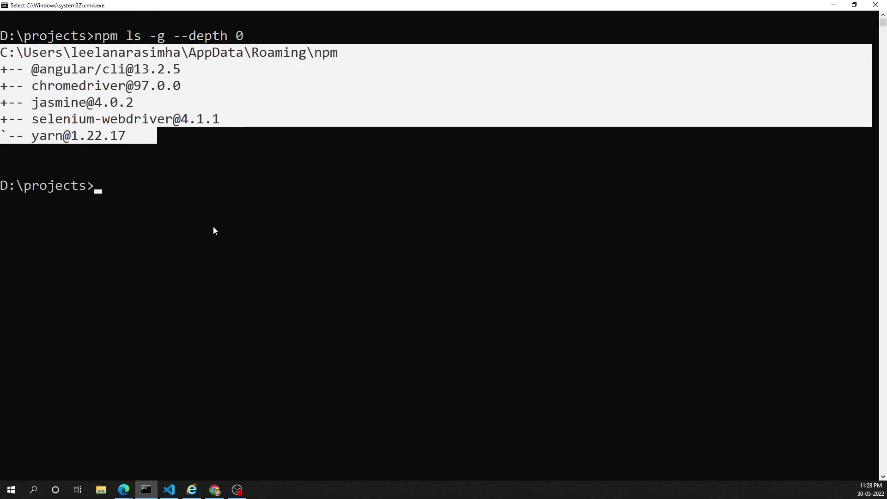
left_click(213, 221)
left_click_drag(144, 135, 4, 67)
left_click(149, 195)
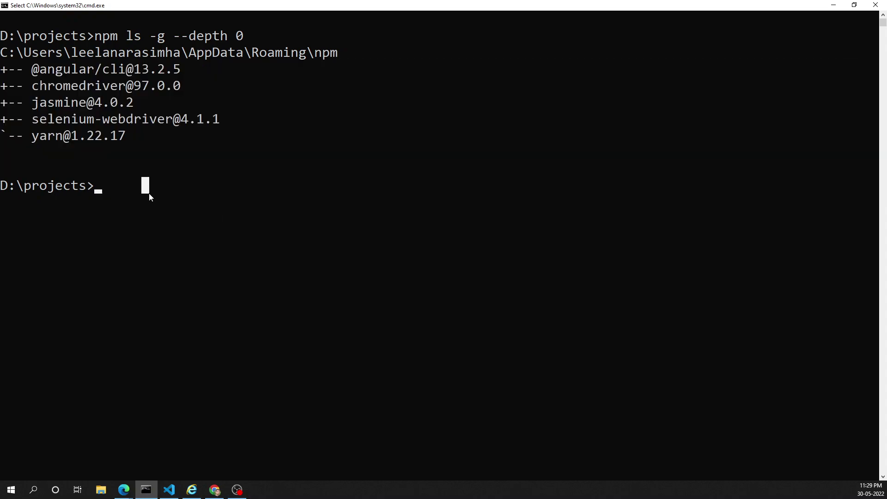
left_click_drag(159, 140, 135, 146)
left_click(137, 160)
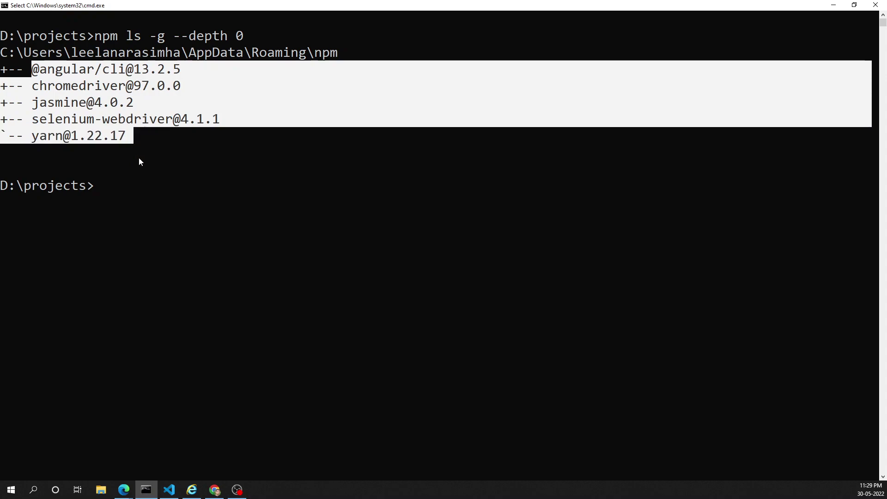
left_click(133, 146)
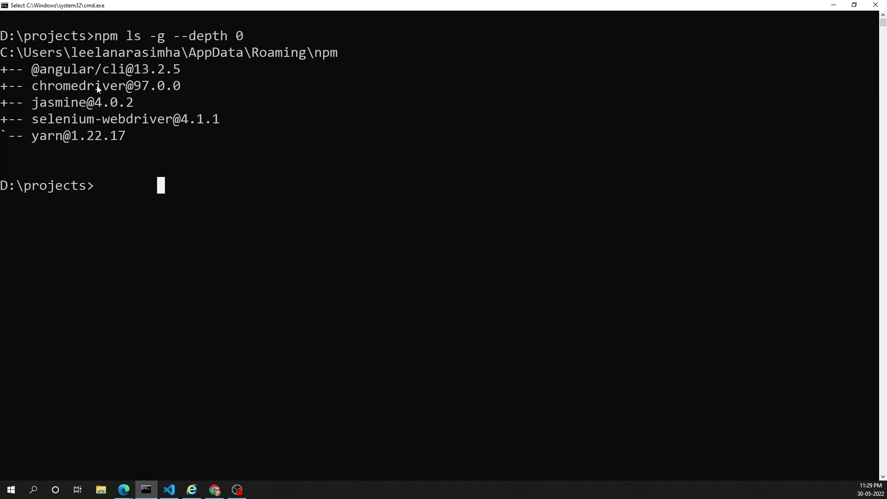
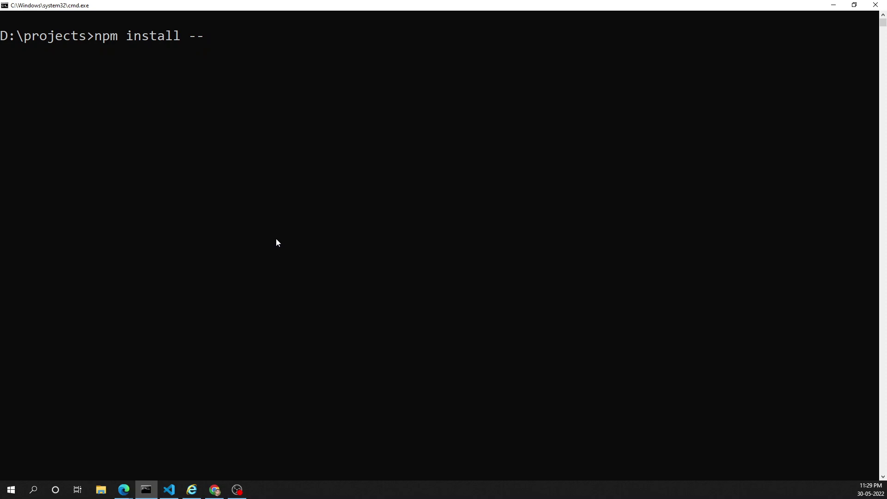
Rewrite the unfinished install command into the short global form npm i -g
key("BackSpace")
key("BackSpace")
key("BackSpace")
key("BackSpace")
key("BackSpace")
key("BackSpace")
key("BackSpace")
type("g")
key("Left")
key("Left")
key("BackSpace")
key("BackSpace")
key("BackSpace")
key("BackSpace")
key("BackSpace")
key("BackSpace")
key("Right")
key("Right")
key("Right")
type("@babel")
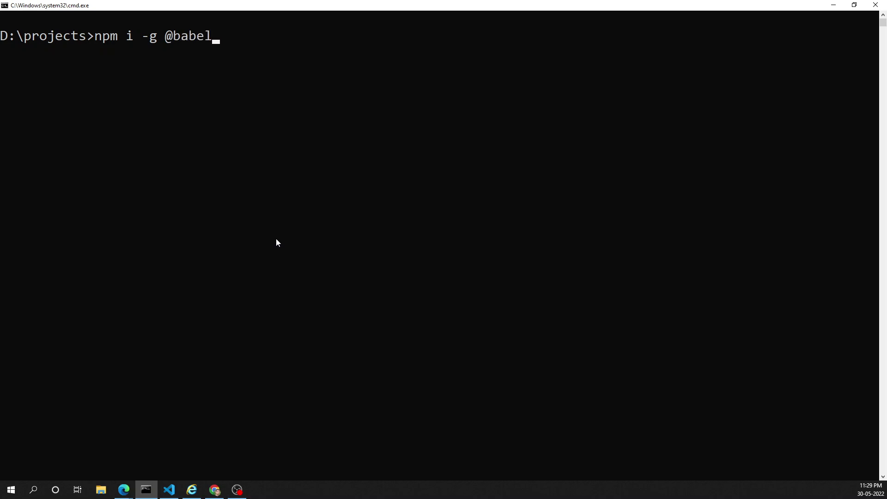
type("/cli")
type("@babel")
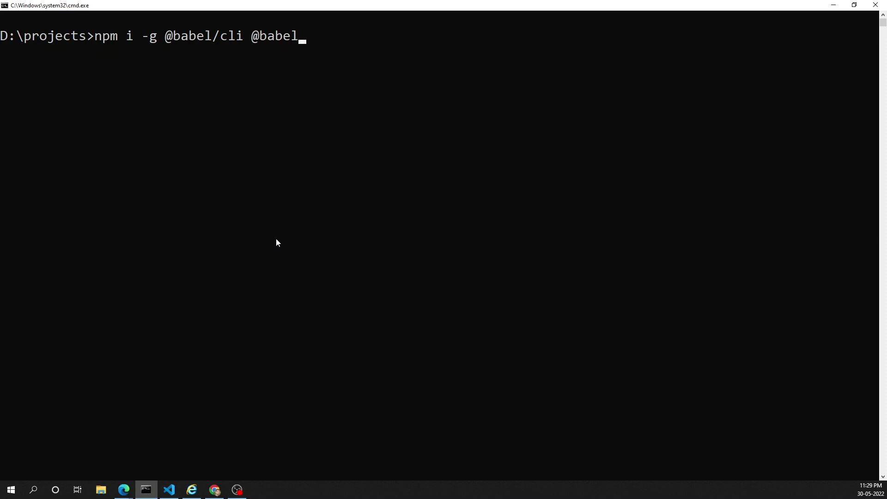
type("/core")
key("Return")
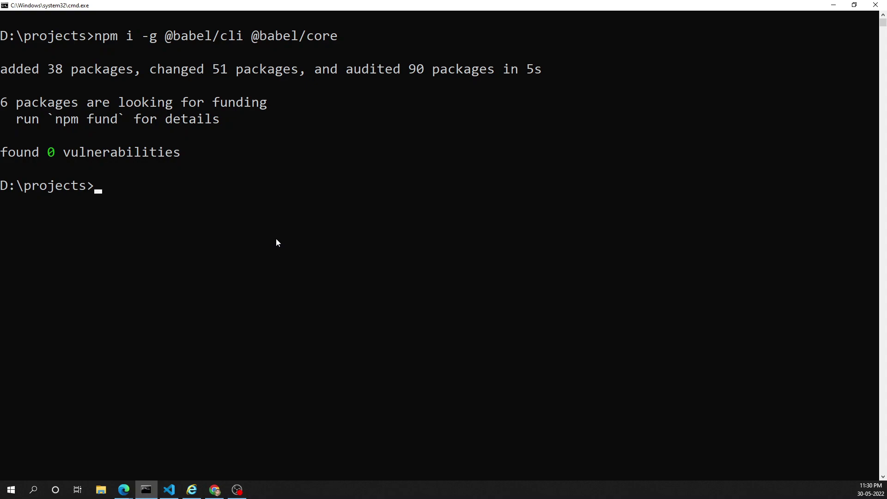
Verify the new installation with babel --version and examine the CLI and core version numbers
type("babel --version")
key("Return")
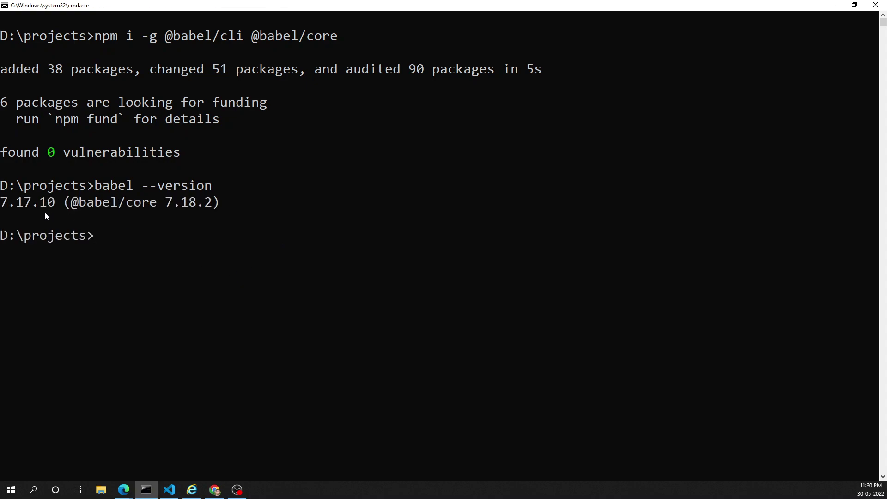
left_click_drag(6, 210, 54, 213)
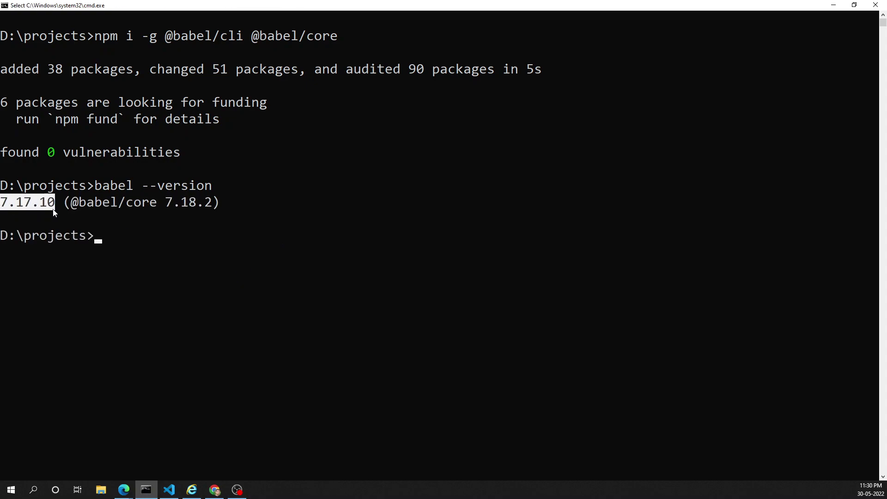
left_click(54, 223)
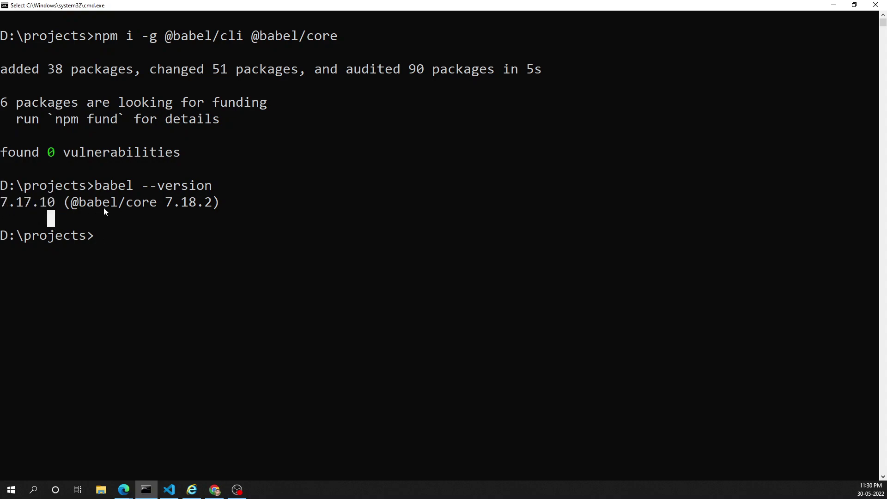
left_click_drag(158, 204, 213, 204)
left_click(216, 302)
Switch to Chrome and view the release announcement on Babel's home page
left_click(215, 489)
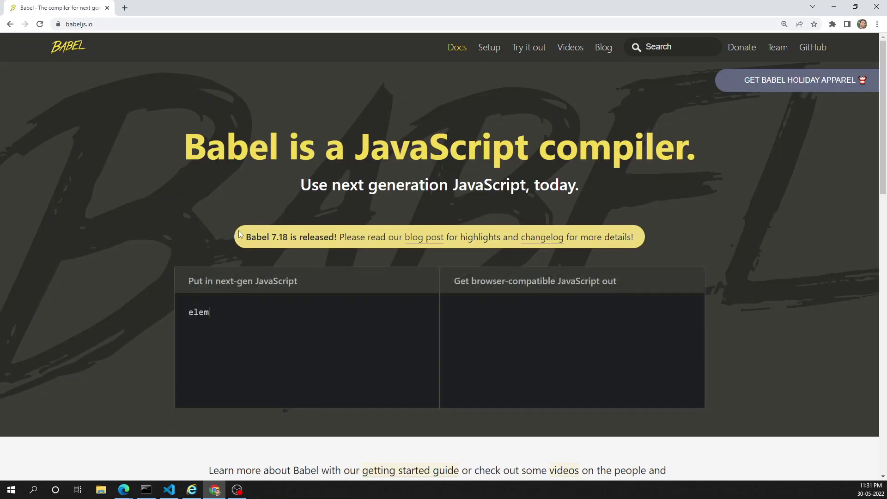
left_click_drag(246, 237, 306, 236)
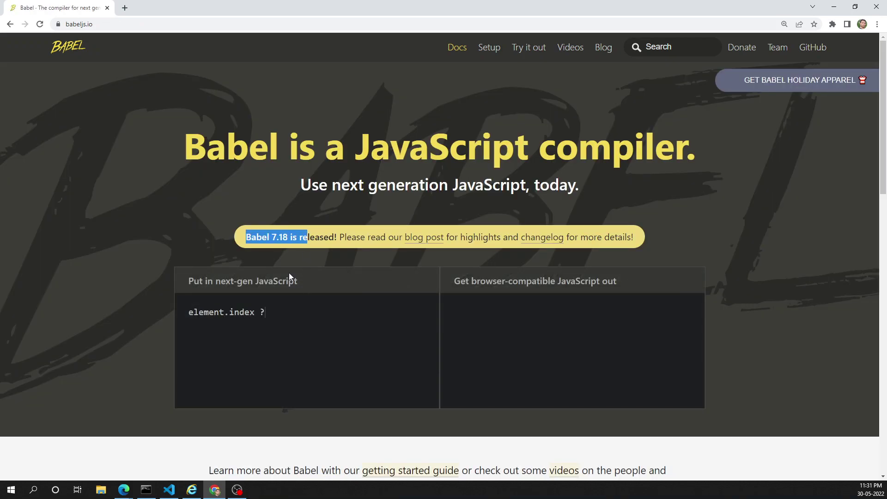
left_click(67, 48)
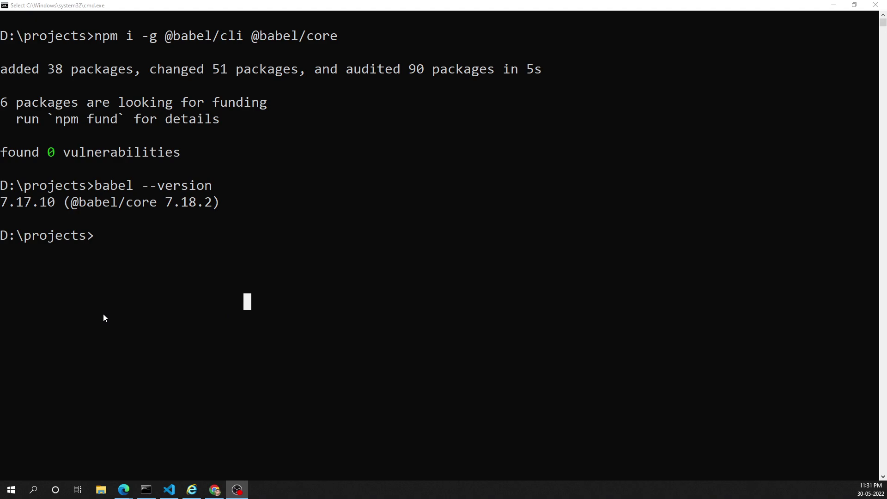
left_click(104, 261)
type("npm ls -g --depth 0")
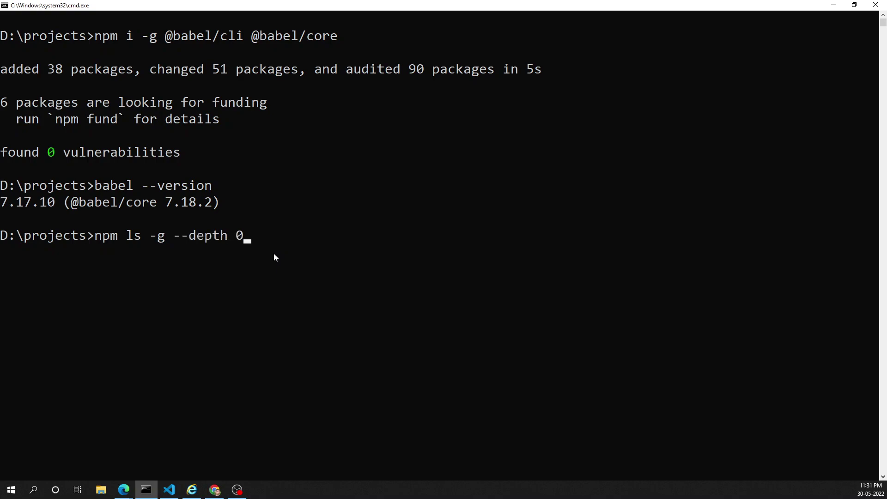
key("Return")
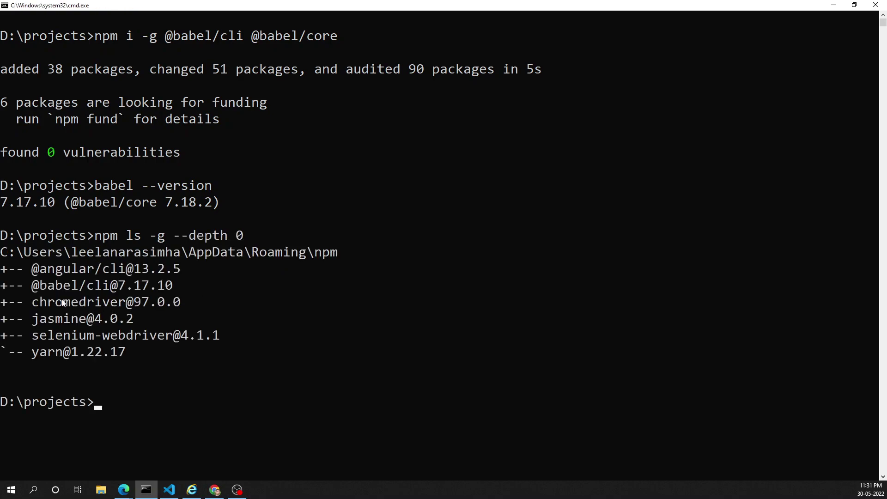
left_click_drag(35, 286, 181, 308)
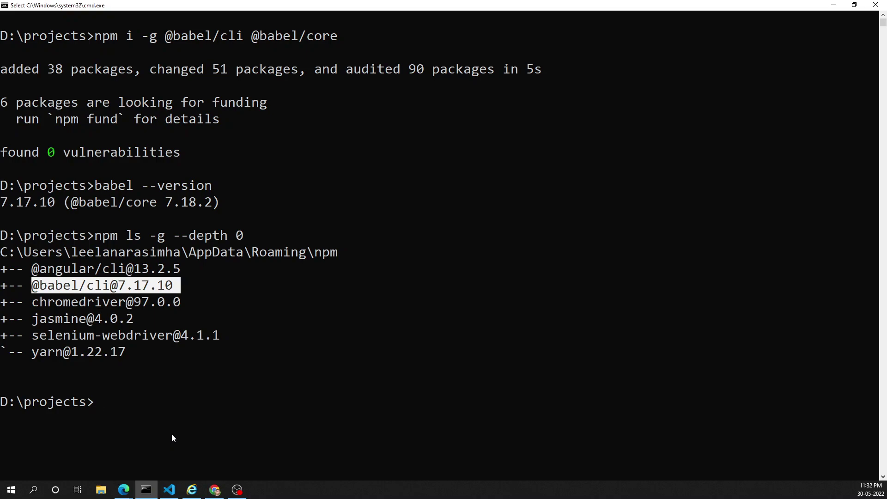
Create a babel-tutorial folder under D:\projects and change into it
scroll(151, 393, "down", 2)
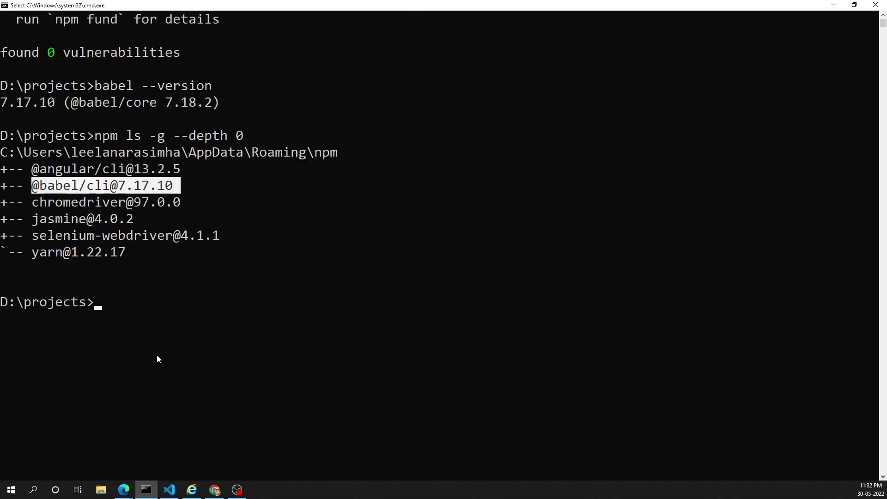
type("mkdir ")
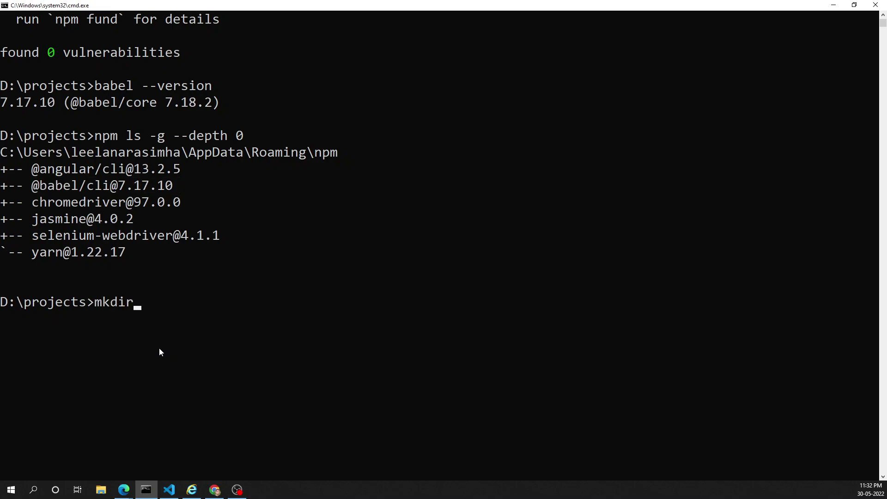
type("babel-tutorial")
key("Return")
type("c")
key("BackSpace")
type("d babel-tutorial")
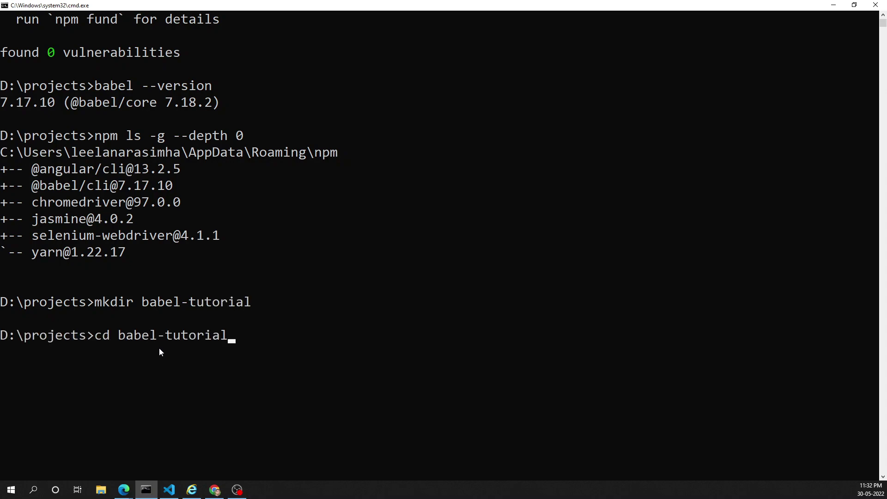
key("Return")
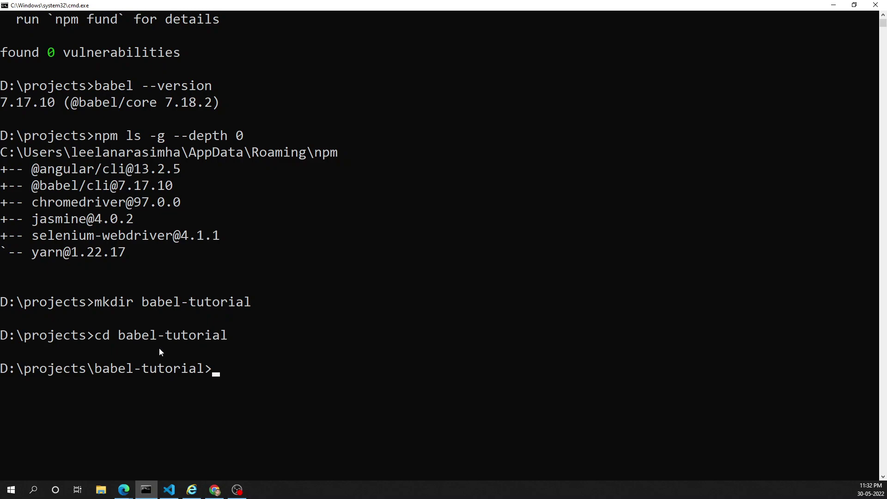
Clear the console output with cls
type("ls")
key("BackSpace")
key("BackSpace")
type("cls")
key("Return")
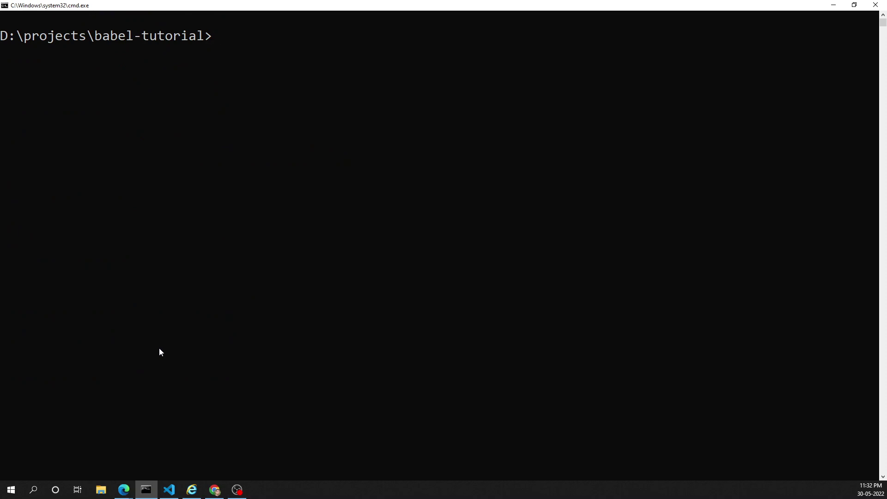
Run npm init in the babel-tutorial folder, accept the default for every field and confirm creating package.json
type("npm init")
key("Return")
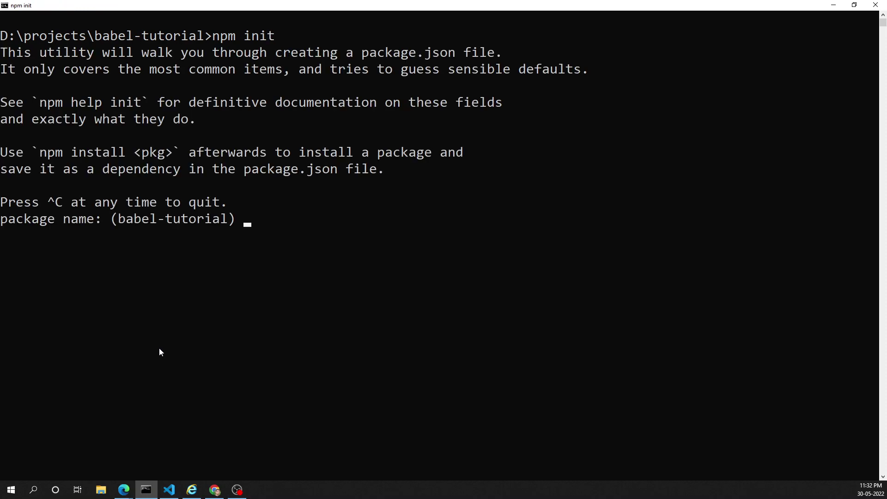
key("Return")
key("Return")
key("Return")
key("Return")
key("Return")
key("Return")
key("Return")
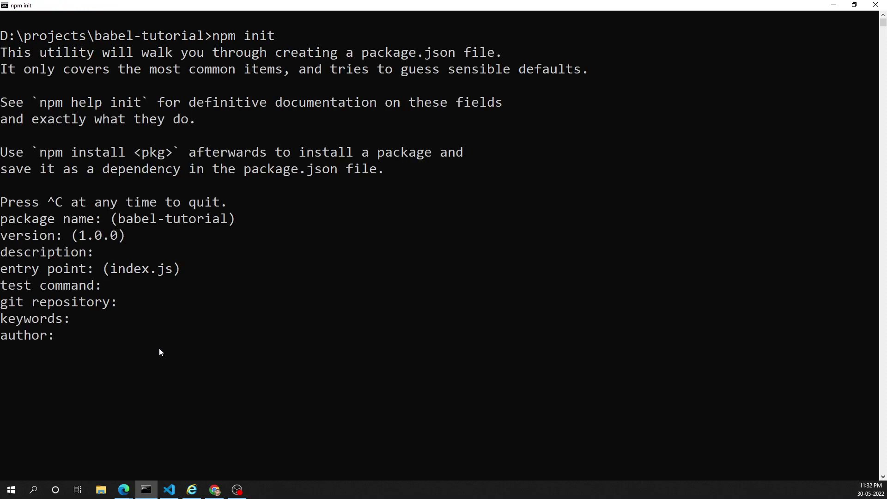
key("Return")
key("Return")
key("Return")
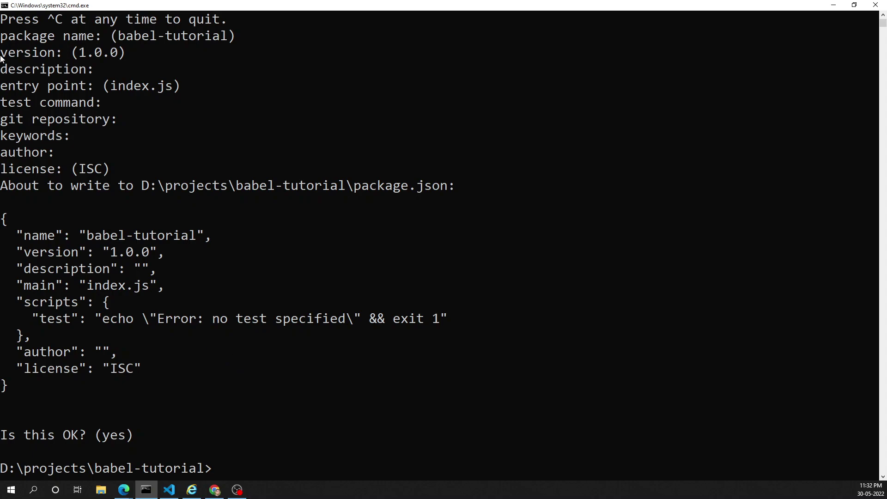
scroll(197, 340, "down", 2)
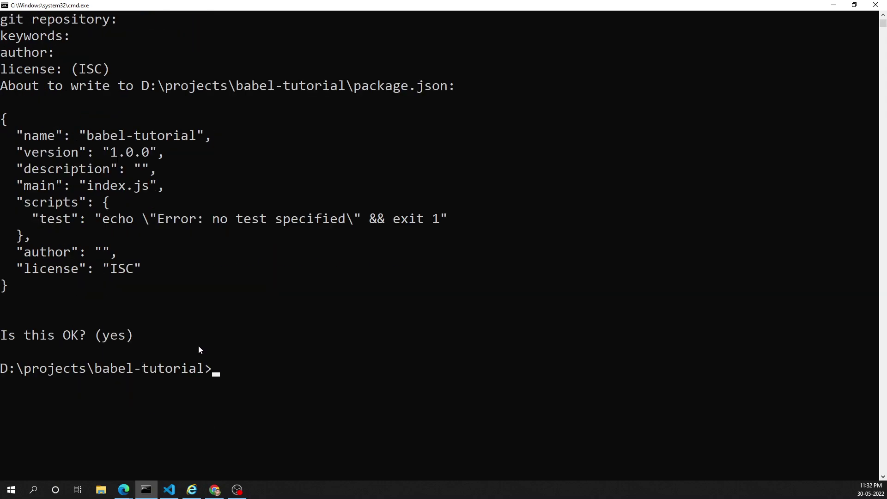
scroll(196, 348, "down", 1)
scroll(194, 348, "up", 2)
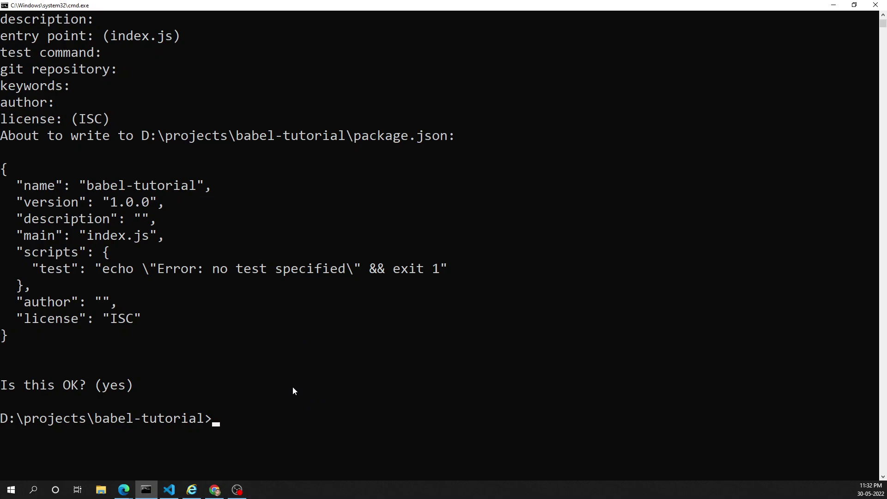
scroll(258, 388, "down", 2)
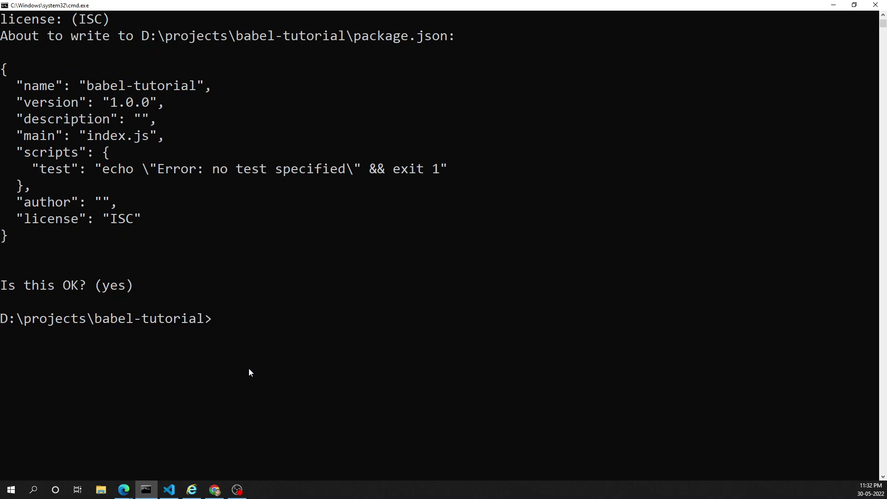
type("npm i")
type(" --save -")
type("de")
key("BackSpace")
key("BackSpace")
key("BackSpace")
key("BackSpace")
type("-dev")
key("BackSpace")
key("BackSpace")
key("BackSpace")
key("BackSpace")
key("BackSpace")
key("BackSpace")
key("BackSpace")
key("BackSpace")
key("BackSpace")
type("D @babel")
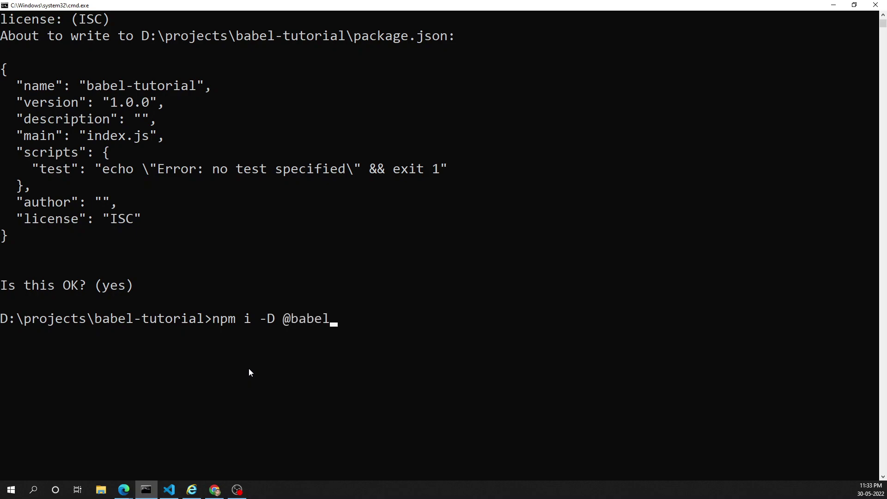
type("/cli @babel/core")
key("Return")
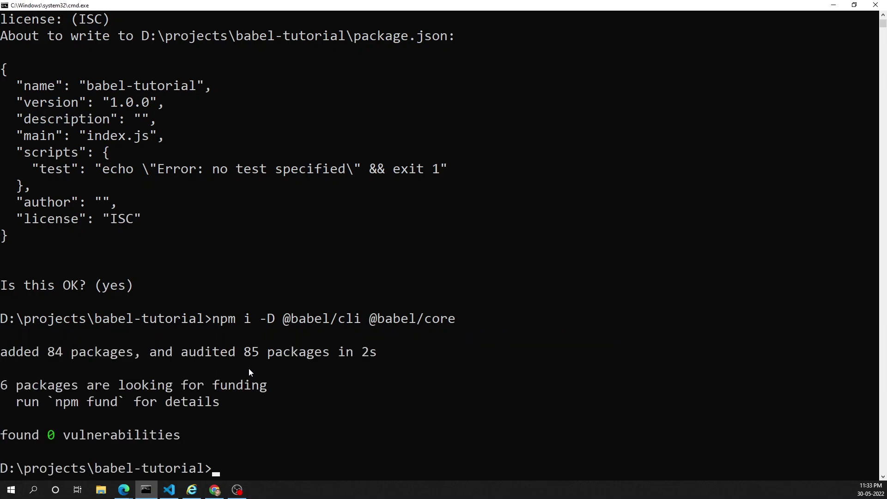
Open the babel-tutorial folder in Visual Studio Code with code . and maximize the editor window
type("cd")
type("ode .")
key("Return")
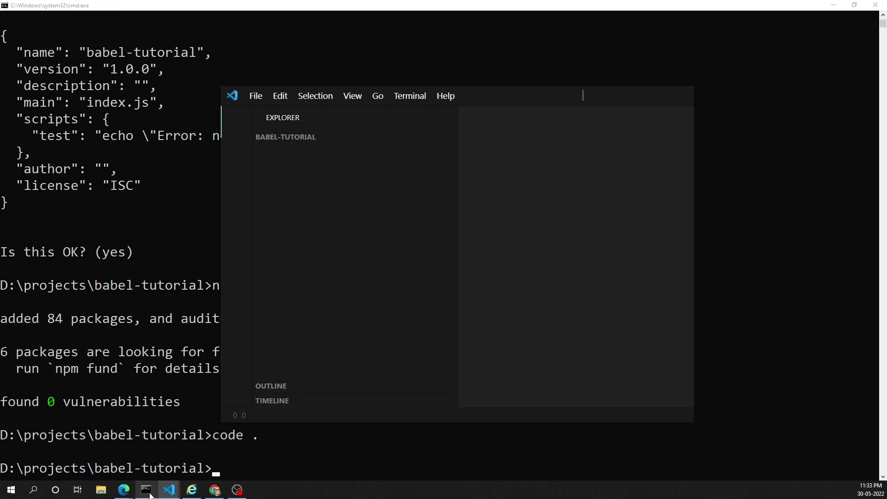
mouse_move(168, 489)
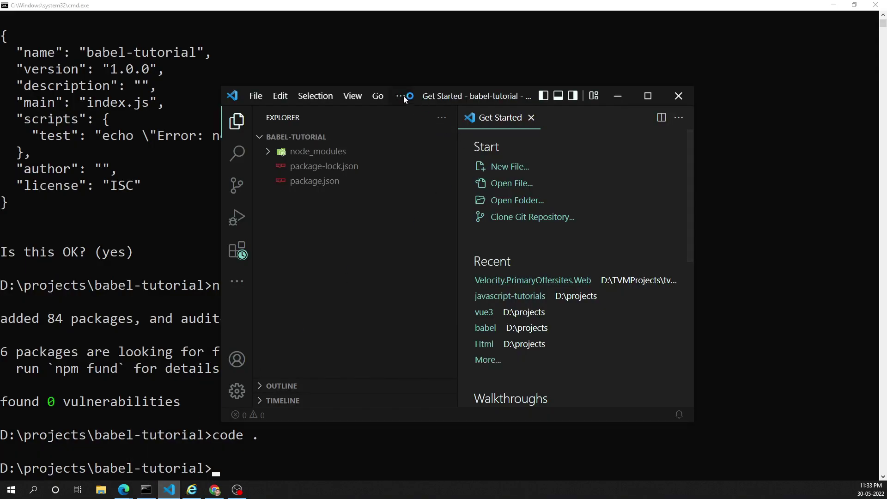
double_click(419, 96)
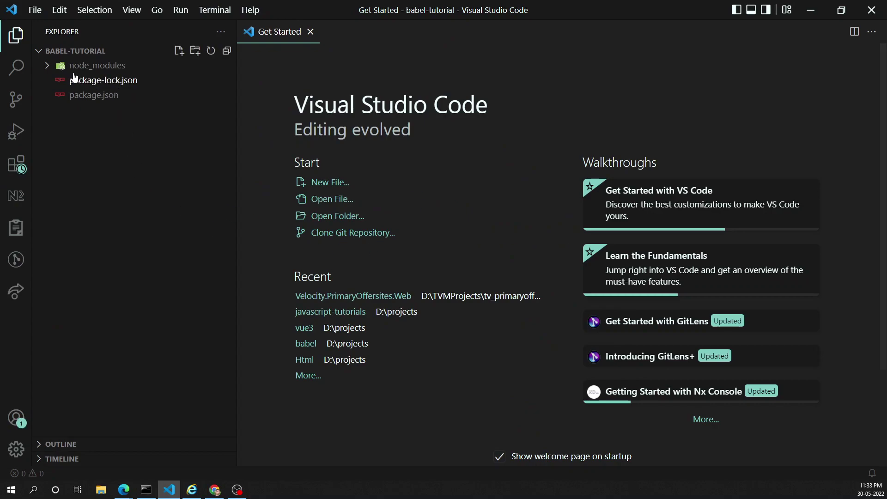
left_click(81, 96)
left_click_drag(514, 282, 327, 262)
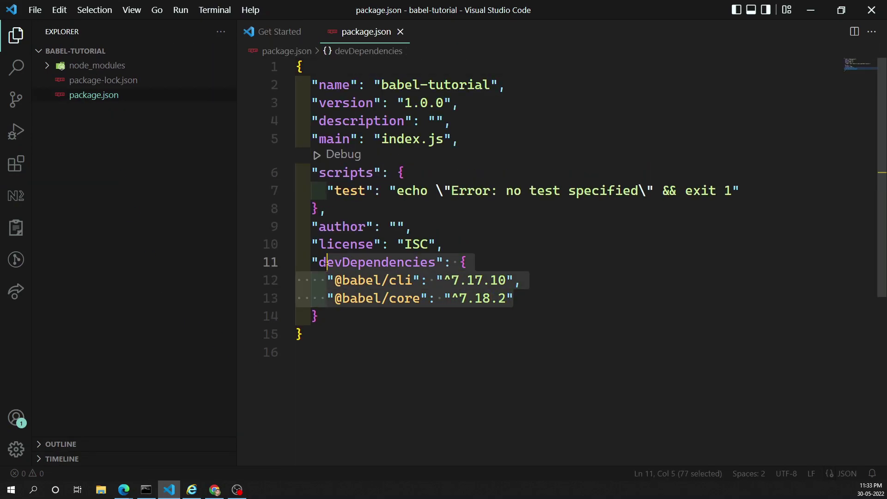
left_click(357, 334)
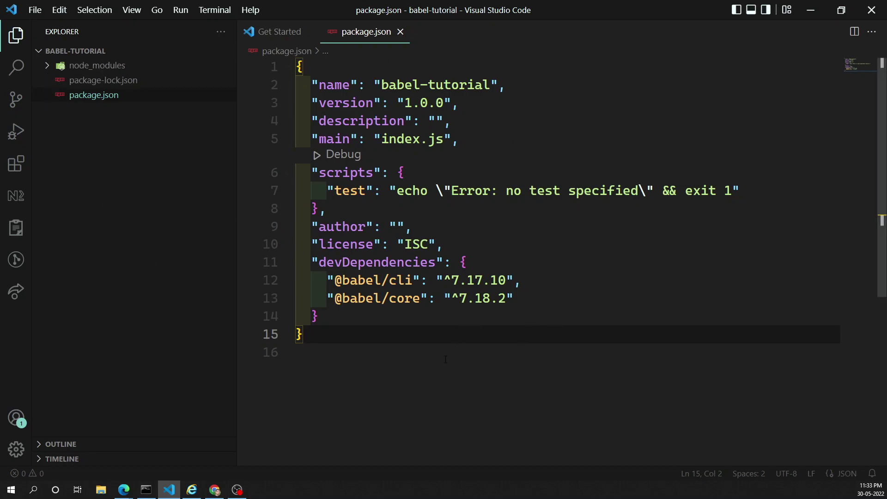
left_click(148, 493)
scroll(282, 351, "up", 2)
left_click(241, 335)
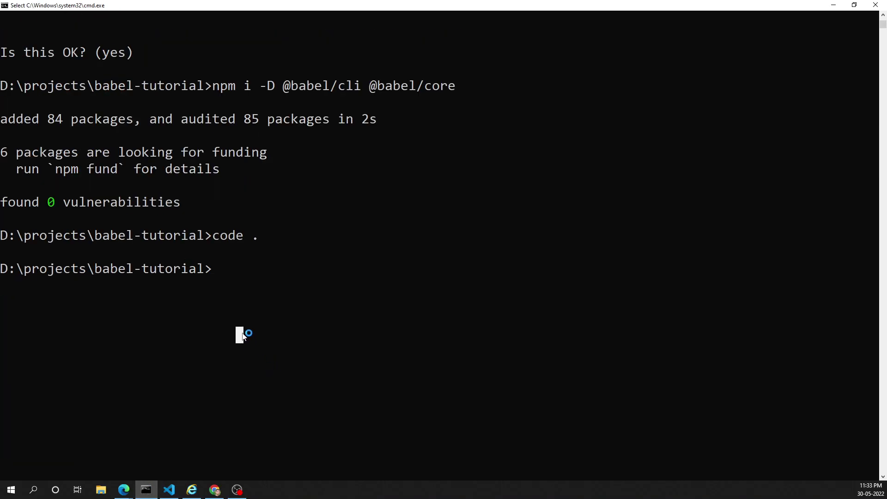
type("npm install")
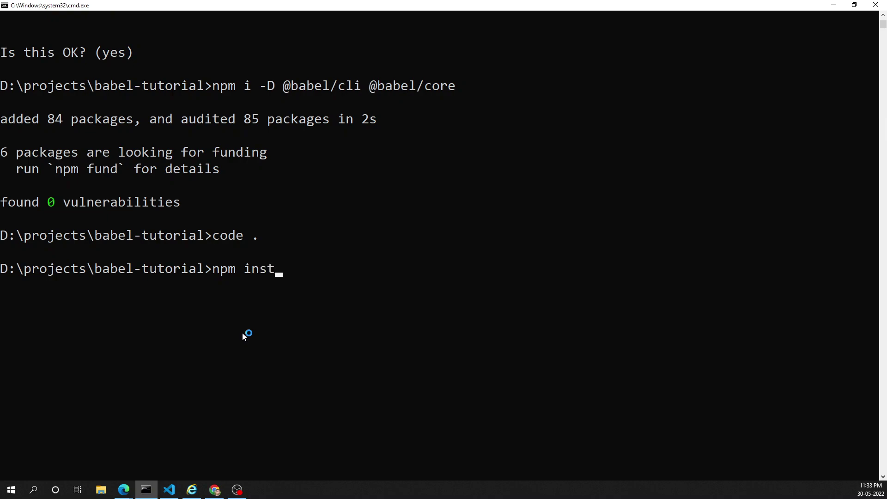
key("BackSpace")
key("BackSpace")
key("BackSpace")
key("BackSpace")
key("BackSpace")
key("BackSpace")
key("BackSpace")
key("BackSpace")
key("BackSpace")
key("BackSpace")
key("BackSpace")
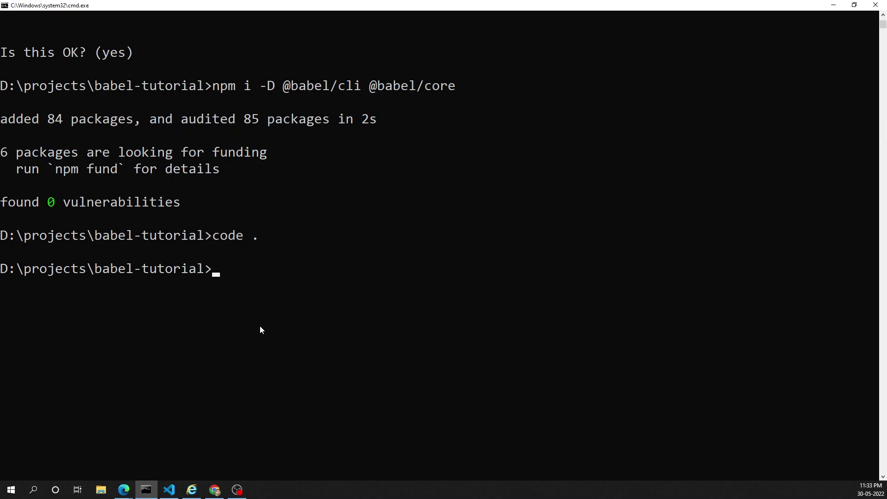
left_click(833, 5)
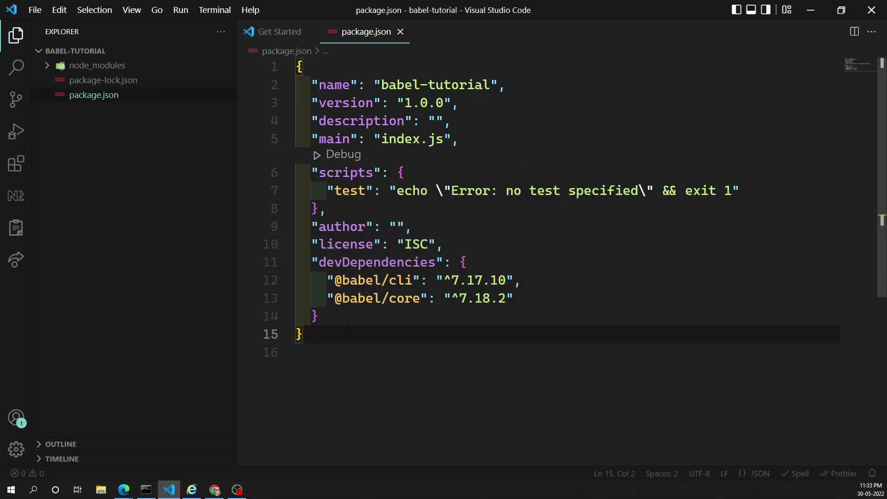
Expand the node_modules folder and look through the installed package folders
left_click(54, 67)
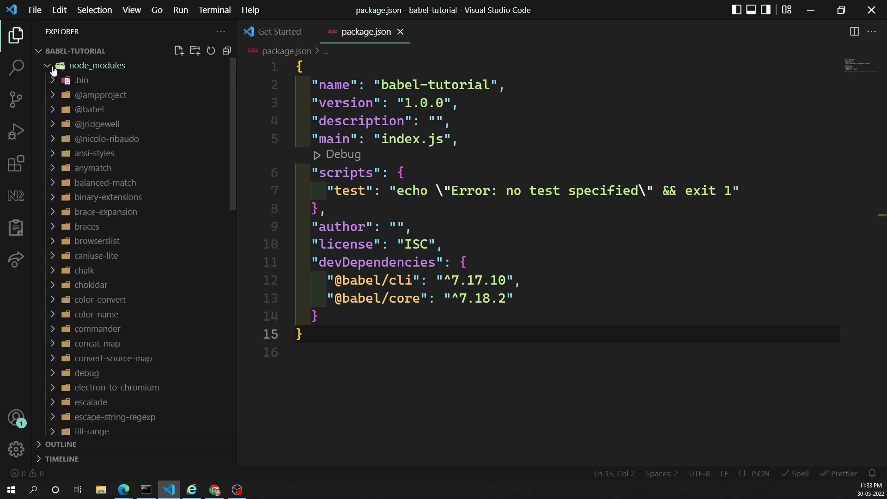
left_click(53, 110)
left_click(53, 110)
scroll(115, 301, "down", 15)
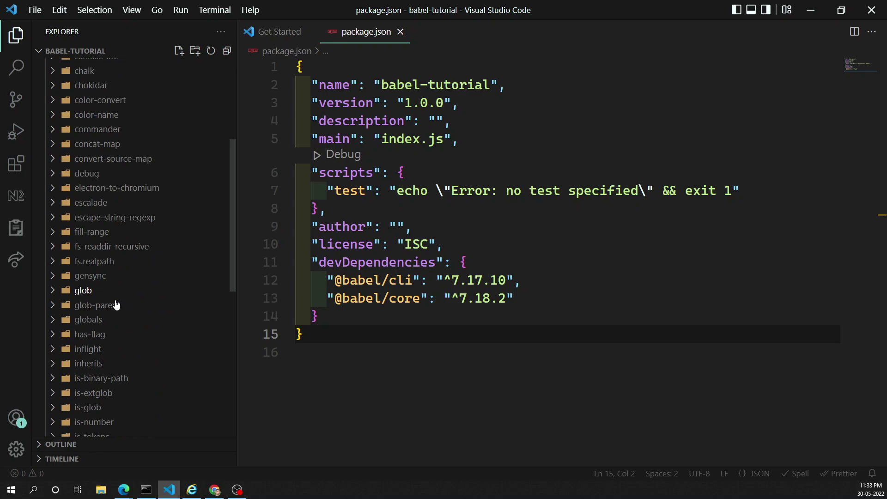
scroll(91, 333, "up", 15)
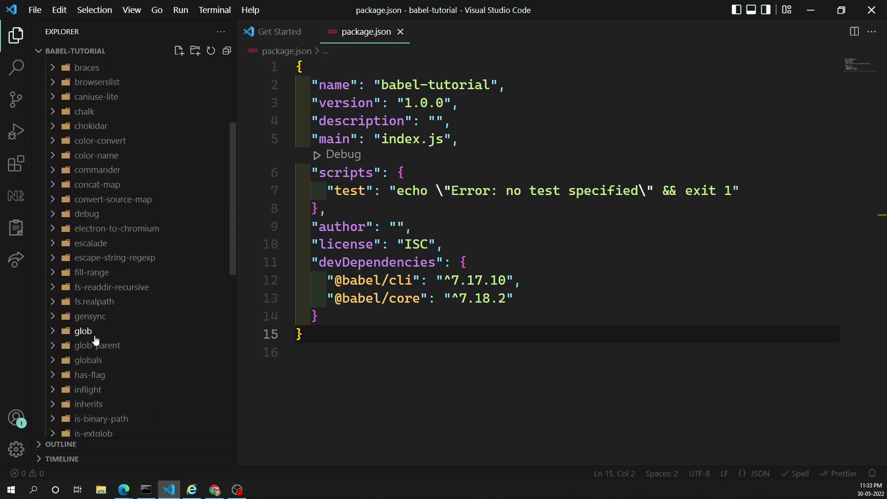
left_click(53, 111)
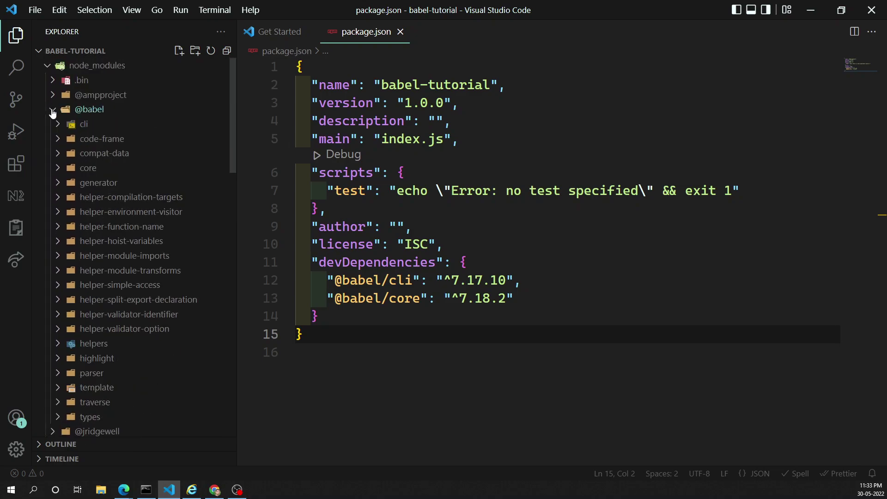
left_click(57, 124)
left_click(58, 125)
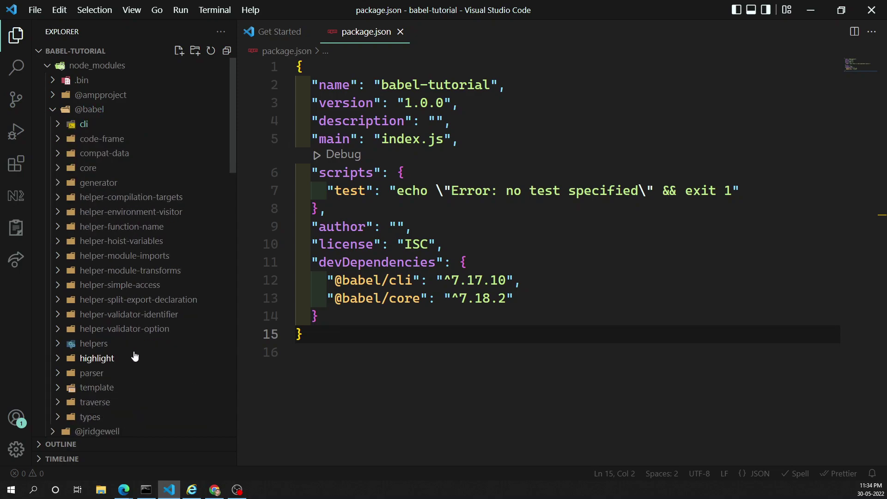
scroll(128, 217, "down", 2)
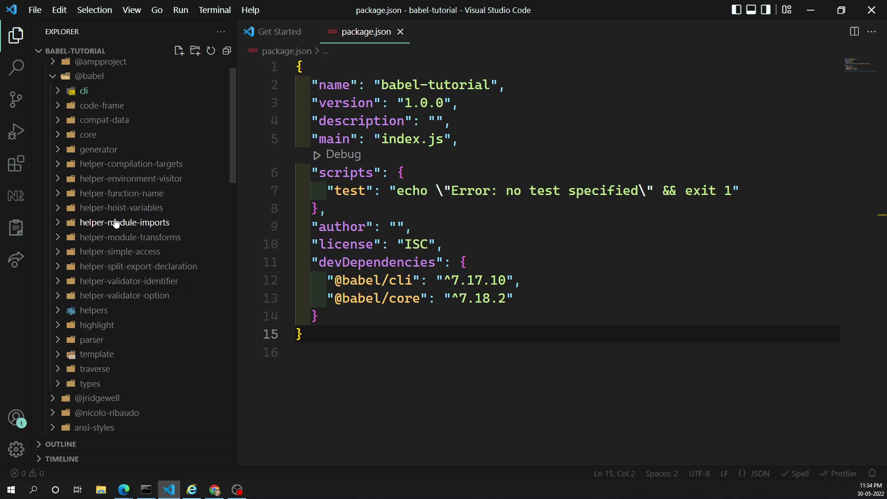
scroll(92, 184, "up", 2)
left_click(57, 125)
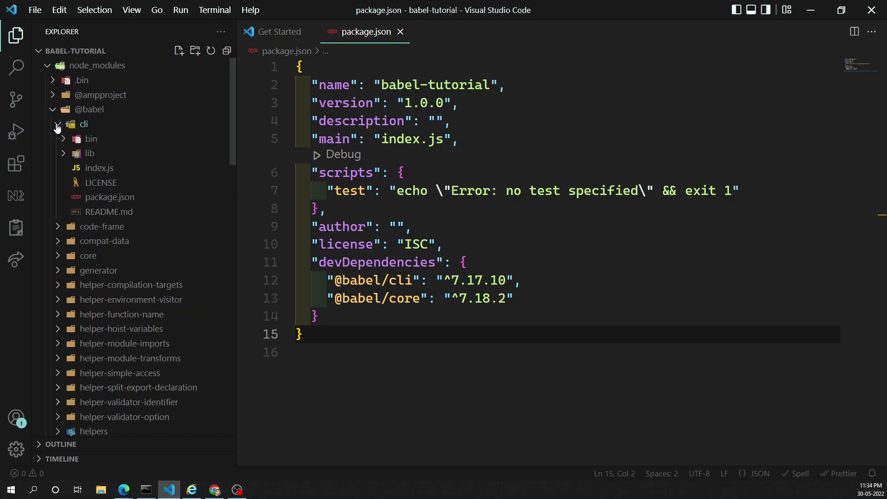
left_click(65, 154)
left_click(70, 169)
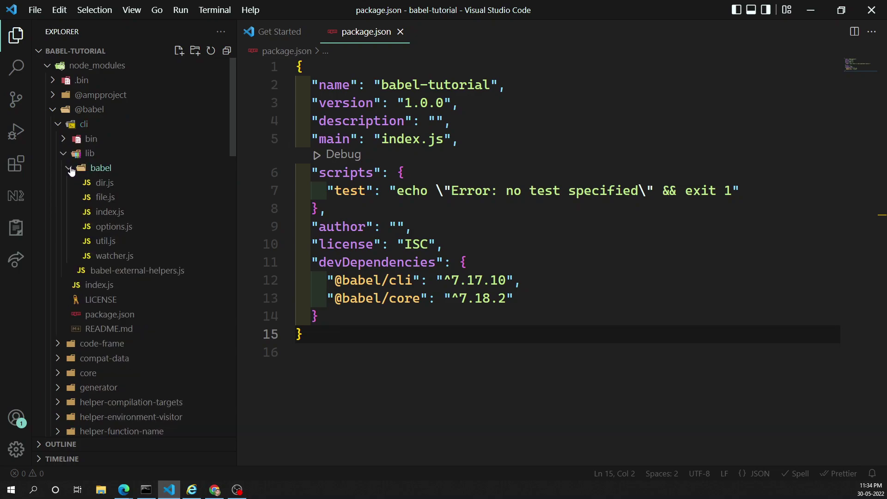
left_click(70, 170)
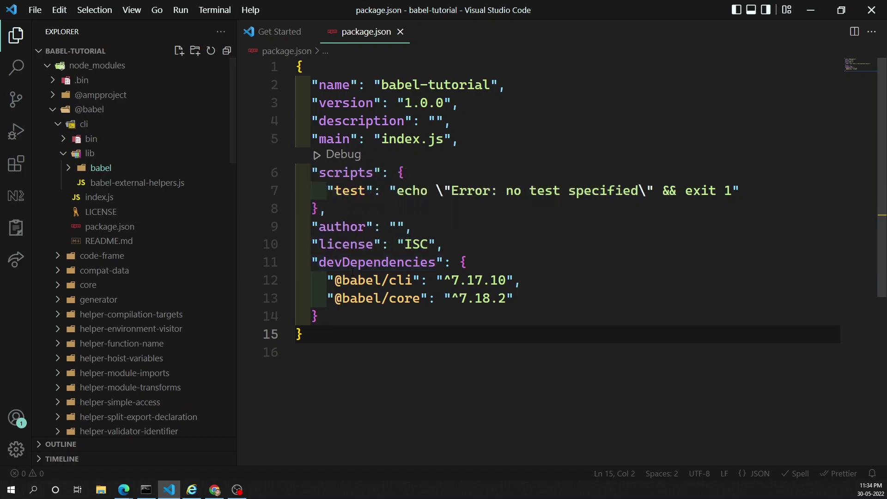
Switch to Chrome and search Google for kangax in the blank tab
mouse_move(319, 261)
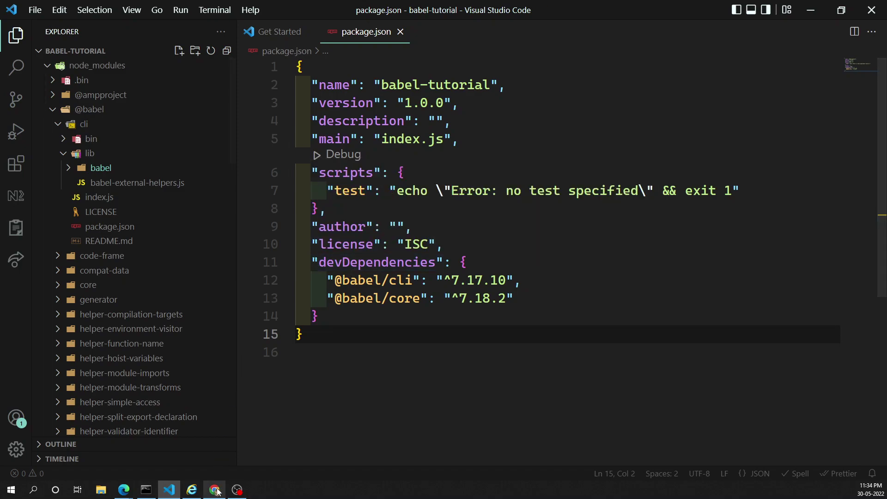
key("alt+Tab")
left_click(125, 7)
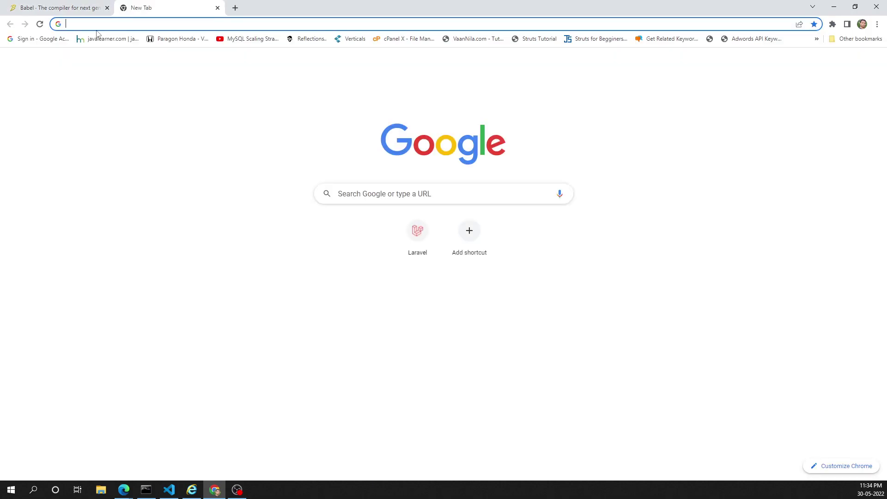
type("kangax")
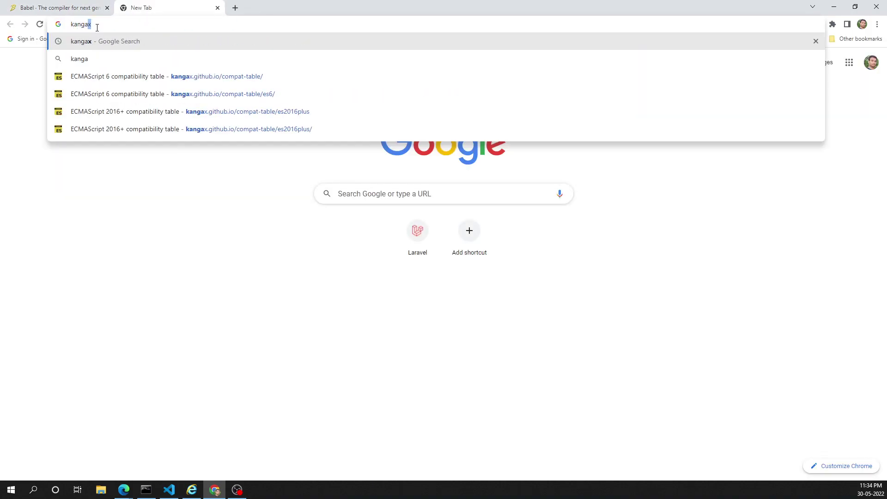
key("Return")
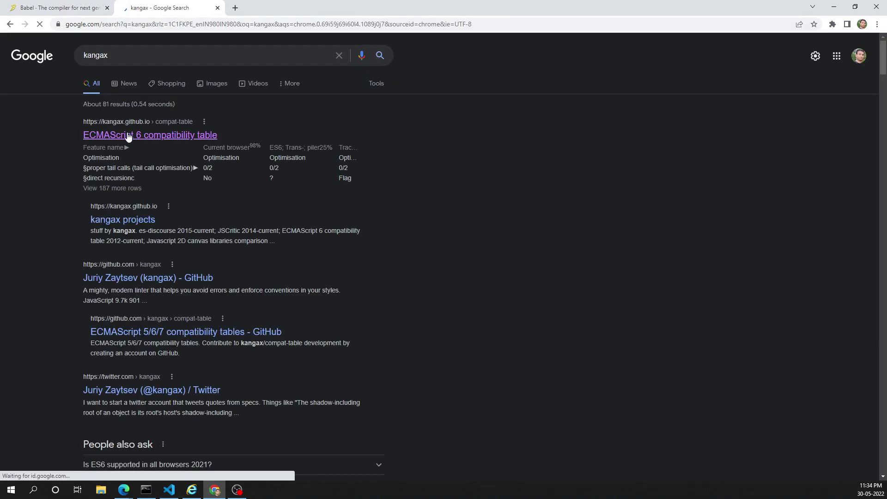
Open the ECMAScript 6 compatibility table from the search results, enlarge the page and examine the Babel 7 + core-js 3 support percentage
left_click(128, 135)
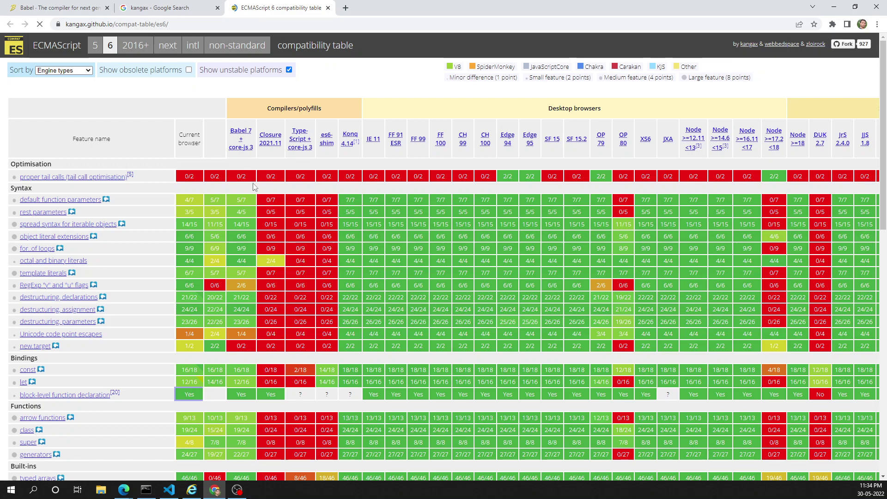
key("ctrl+plus")
key("ctrl+plus")
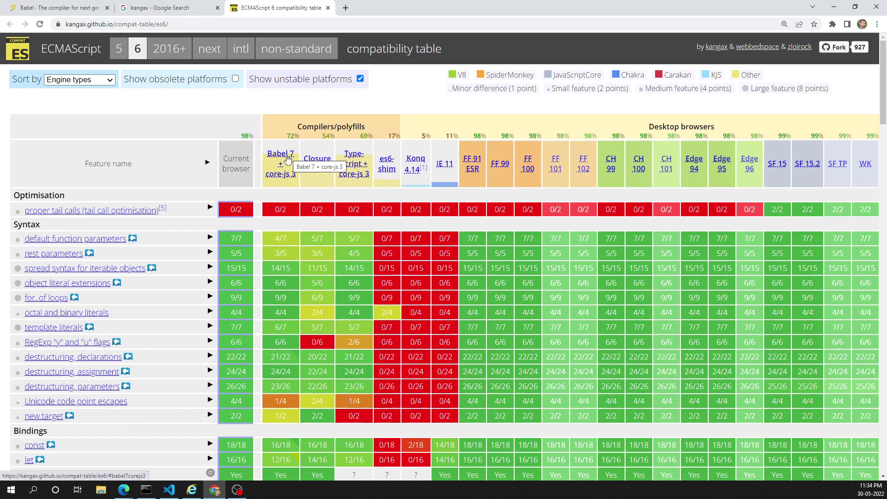
left_click_drag(289, 136, 298, 136)
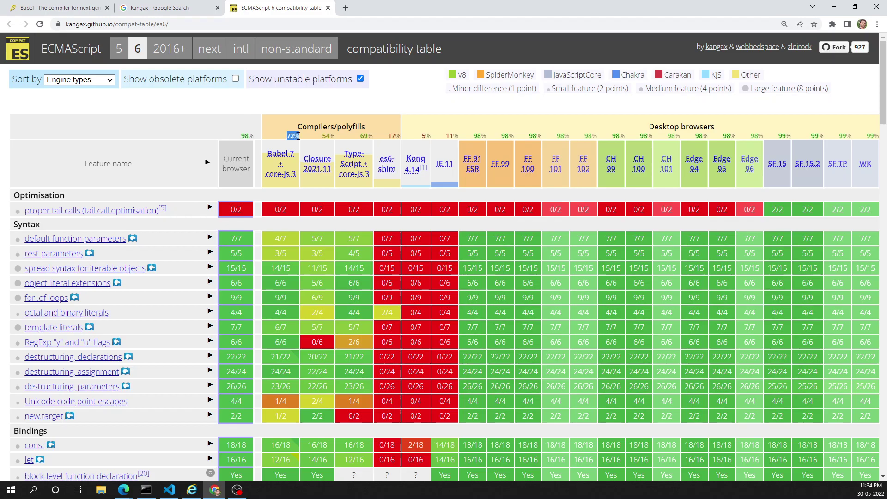
Look through the ES6 feature rows down to Annex b and examine the support percentage of IE 11
scroll(81, 340, "down", 9)
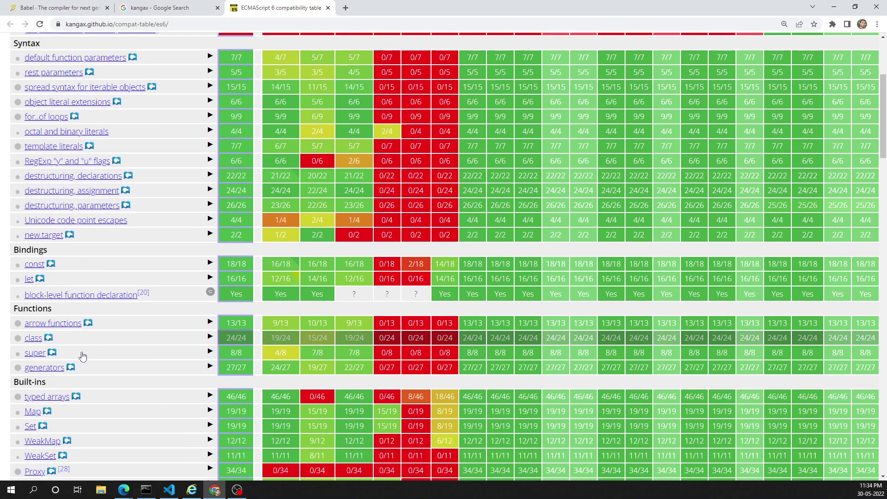
scroll(81, 340, "down", 15)
scroll(105, 328, "up", 18)
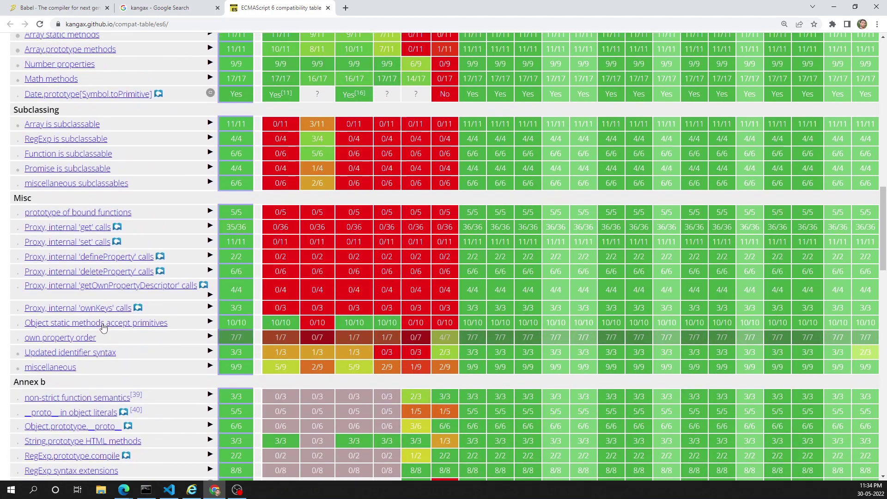
scroll(106, 327, "up", 7)
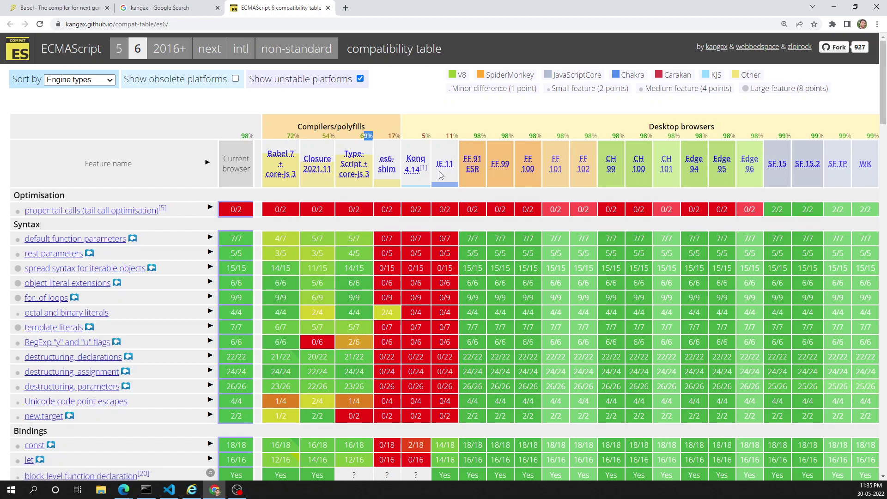
left_click(450, 136)
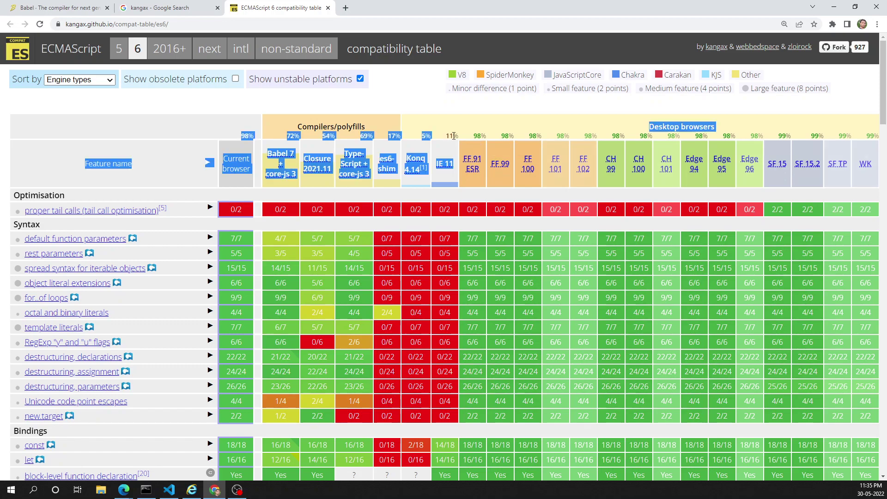
Open the 2016+ table and the next table, and examine the Stage 3 and Stage 2 proposals for compilers and desktop browsers
left_click(168, 51)
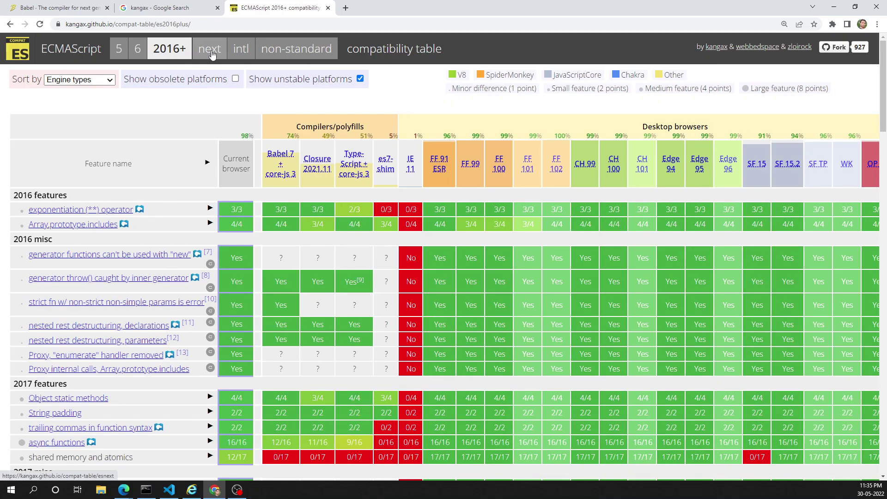
left_click(211, 51)
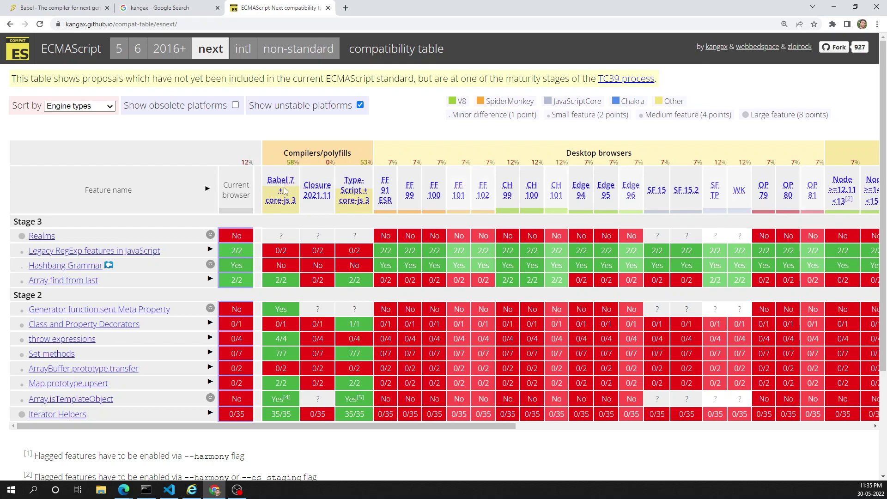
left_click_drag(286, 164, 554, 137)
left_click(544, 153)
left_click(554, 137)
scroll(108, 320, "down", 2)
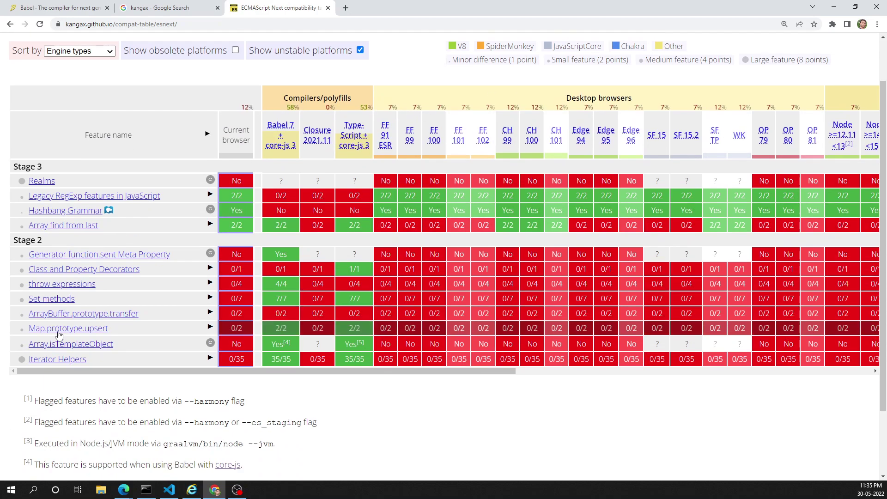
scroll(108, 320, "up", 2)
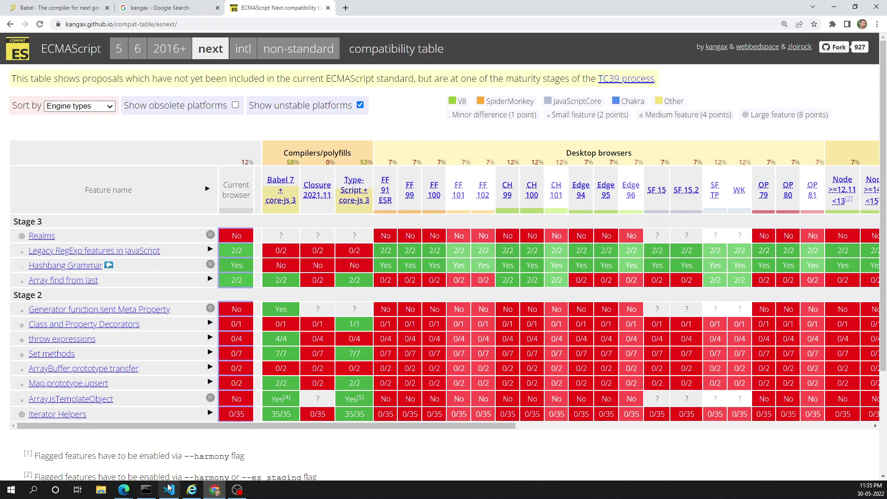
Switch to the Command Prompt and list the globally installed packages with npm ls -g --depth 0
left_click(146, 489)
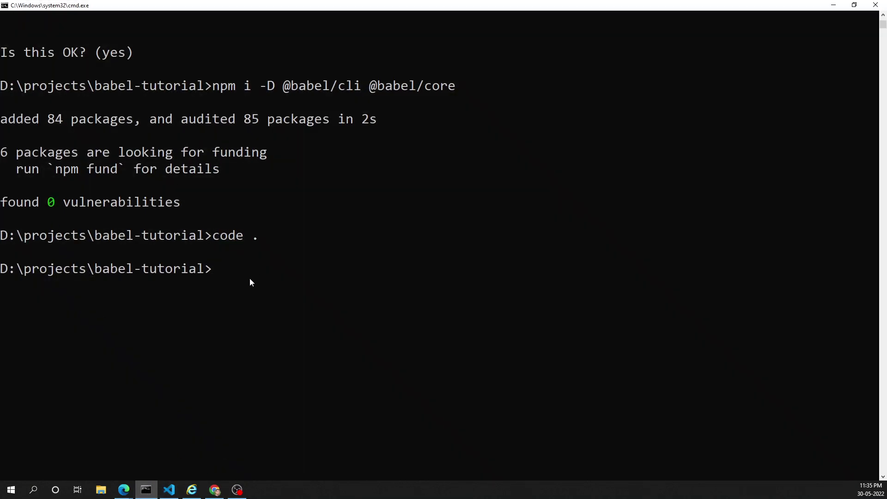
type("npm ls -g --depth 0")
key("Return")
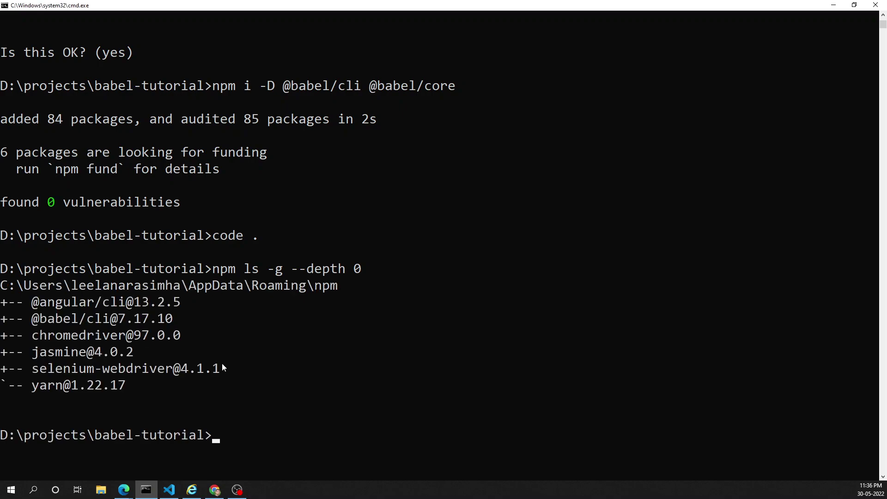
type("npm uni")
key("BackSpace")
type("nt")
type("stall ")
type("-g @b")
type("abe")
type("l/cli")
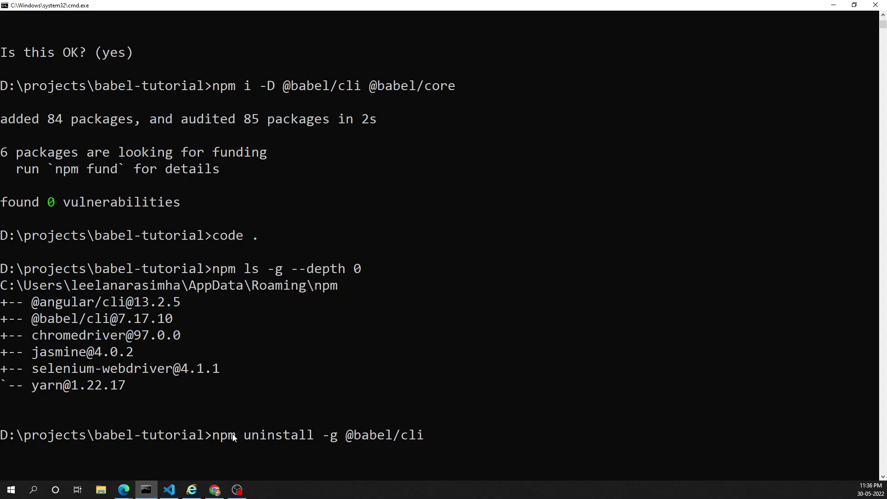
key("Return")
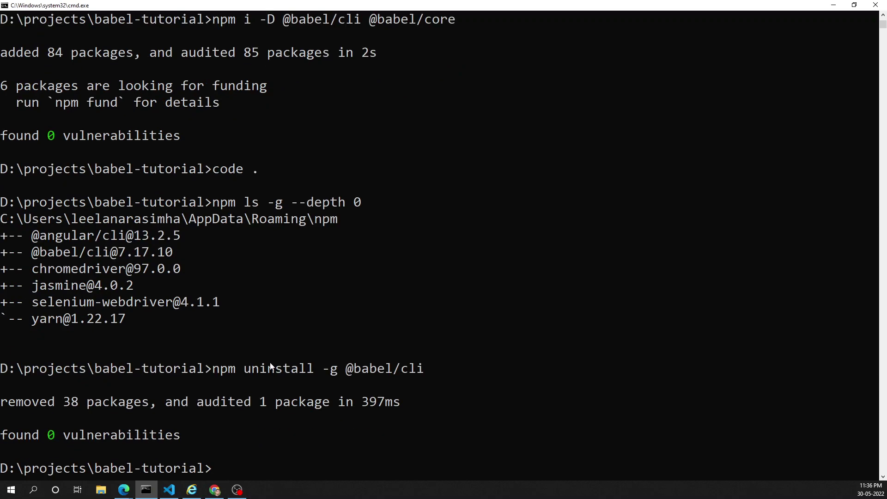
Run babel --version in the babel-tutorial folder to check whether a global babel command is available
scroll(340, 367, "down", 2)
type("babel ")
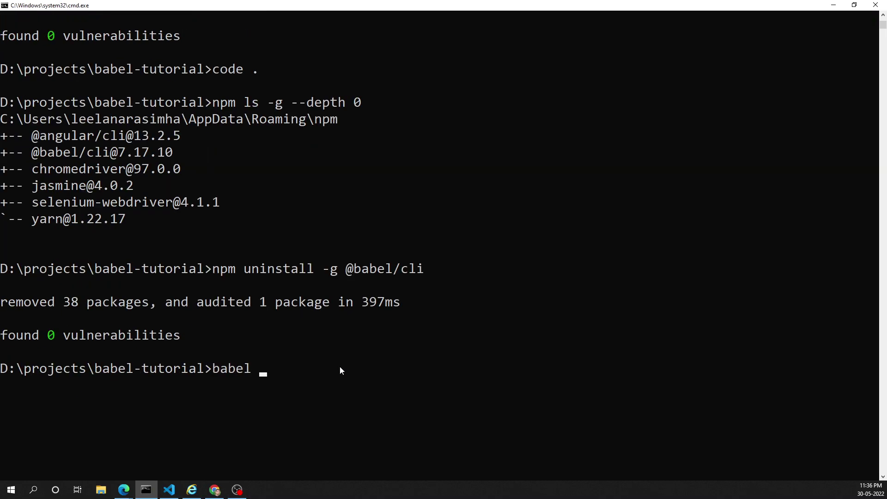
type("--version")
key("Return")
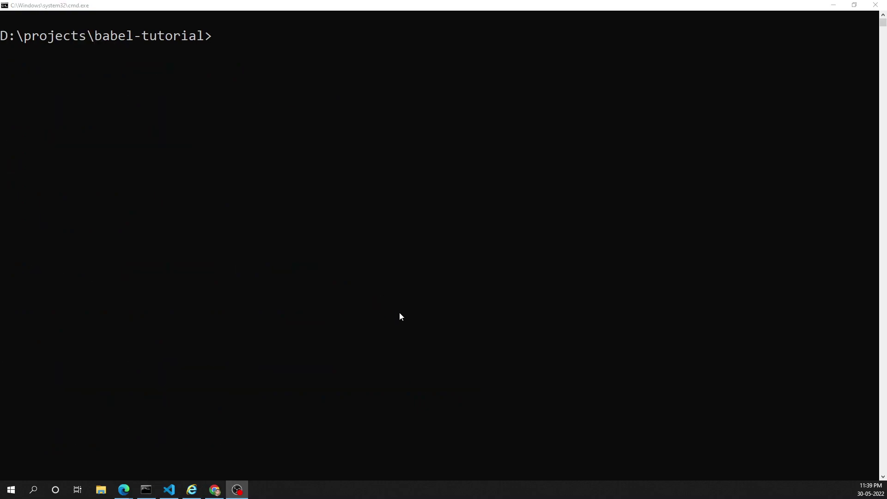
left_click(272, 201)
type("babel --version")
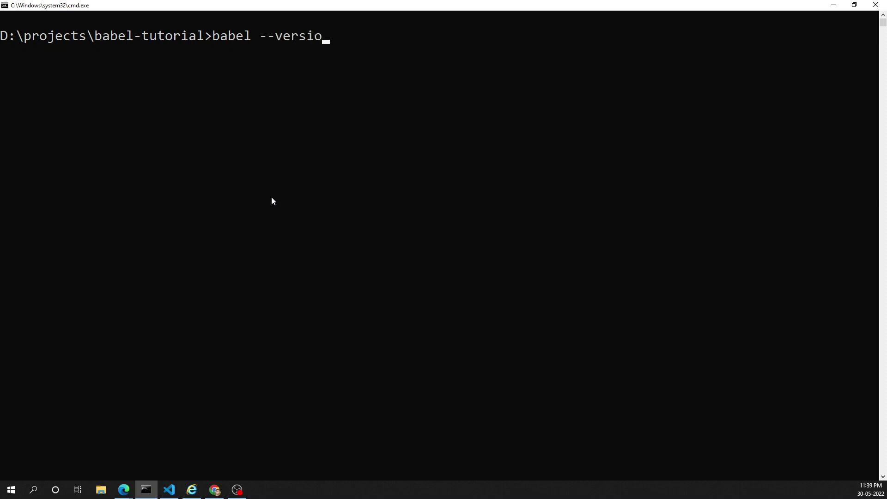
key("Return")
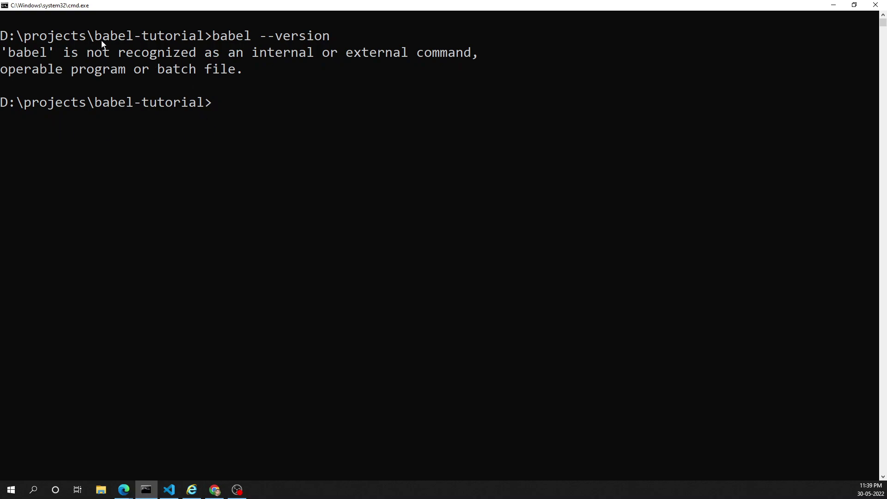
left_click_drag(98, 36, 202, 40)
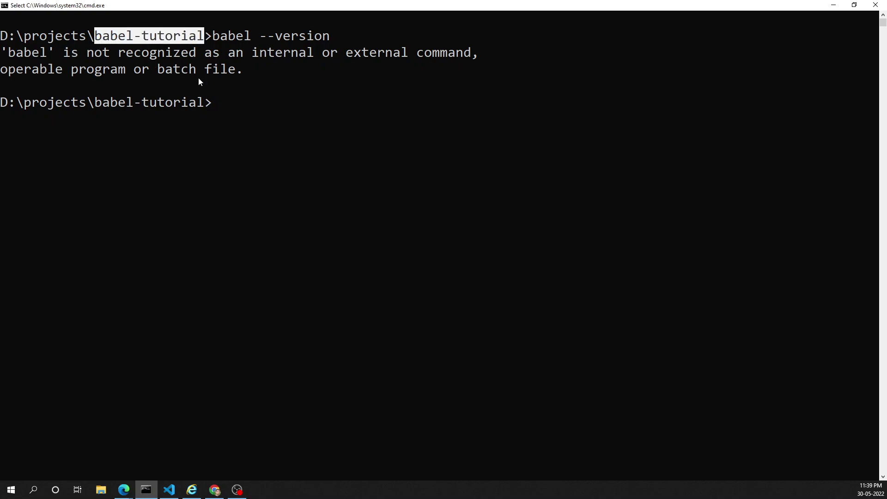
left_click(208, 186)
Switch to Visual Studio Code, expand the .bin folder inside node_modules and open its babel file
left_click(172, 491)
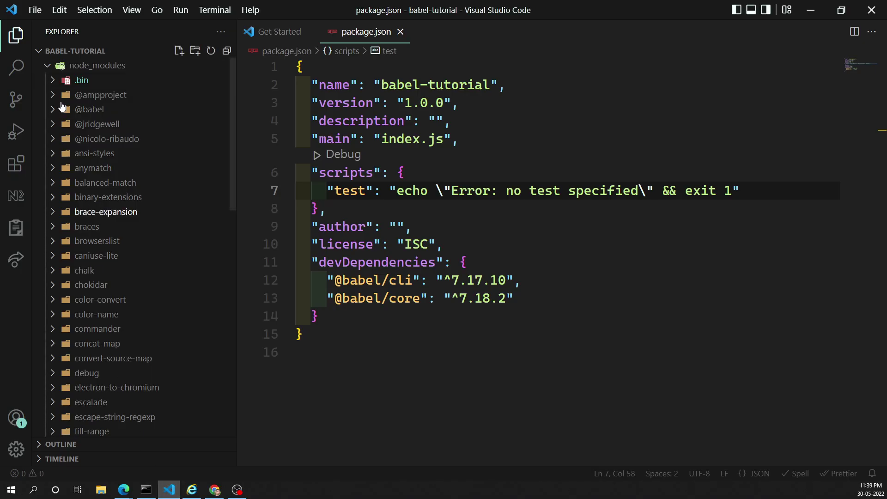
left_click(48, 67)
left_click(48, 68)
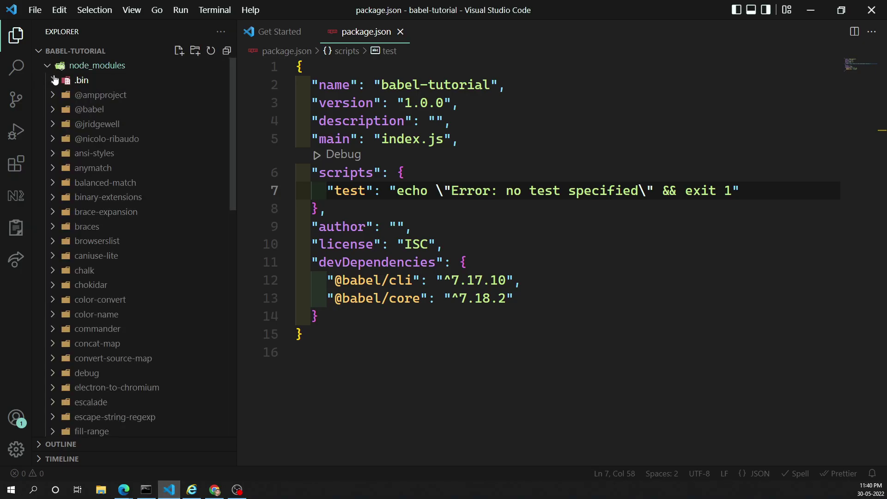
left_click(56, 83)
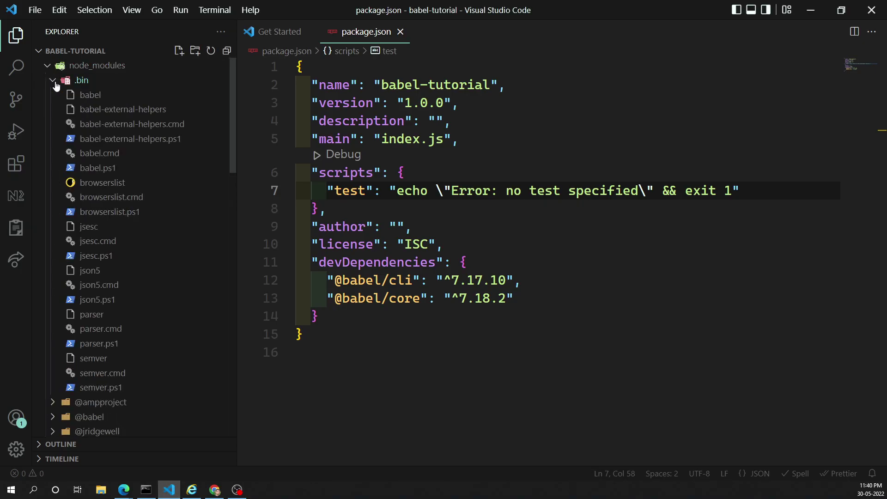
left_click(89, 97)
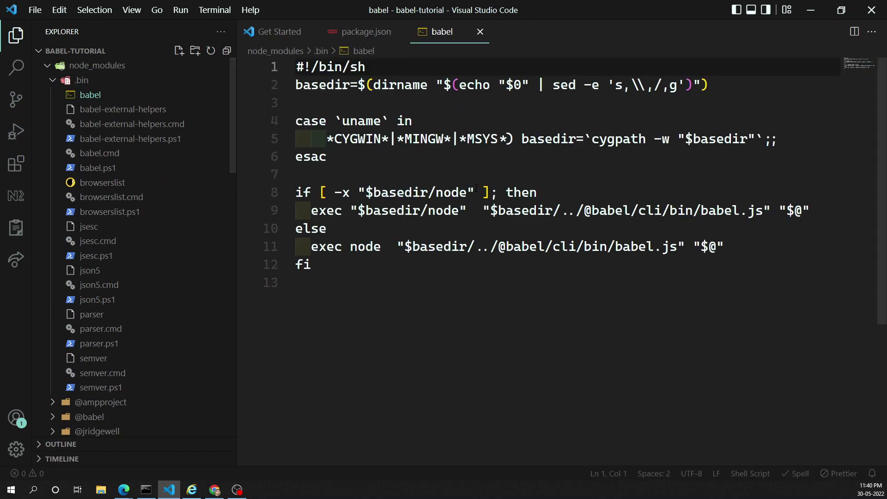
Switch to the Command Prompt and try to run the local Babel binary with node_modules/.bin/babel --version
left_click(146, 489)
left_click(388, 155)
type("nod")
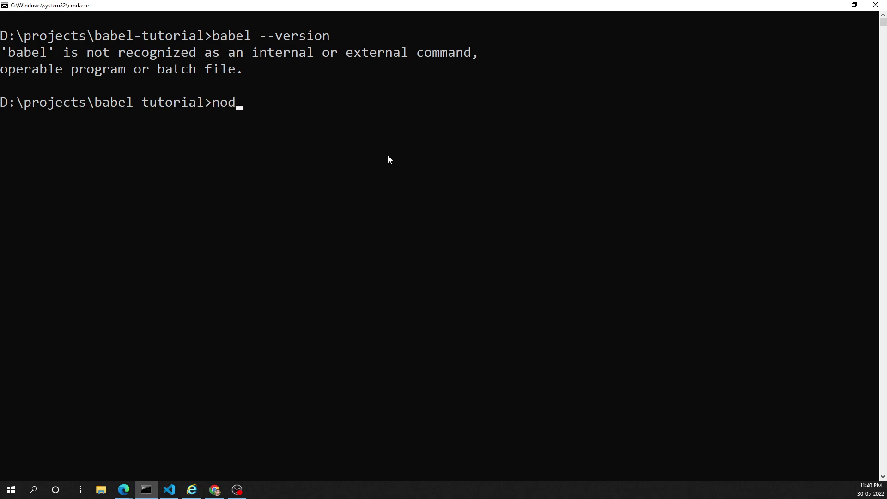
type("e_modules/")
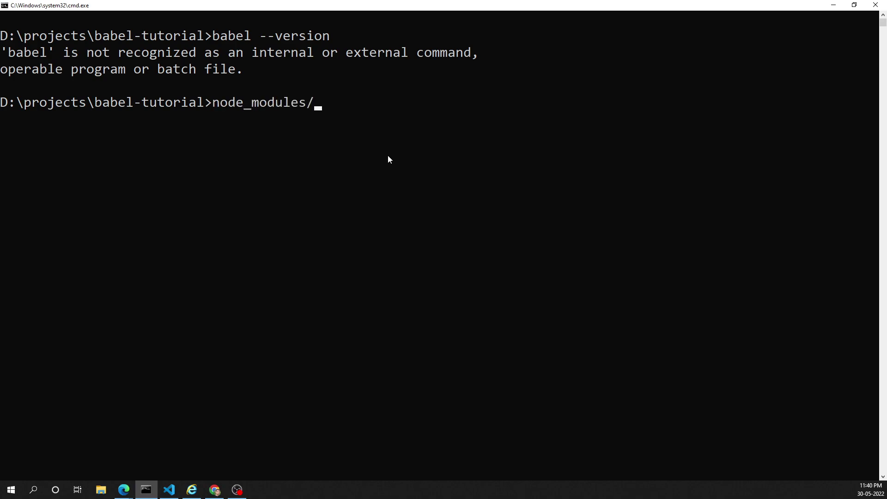
type(".bin/babel --version")
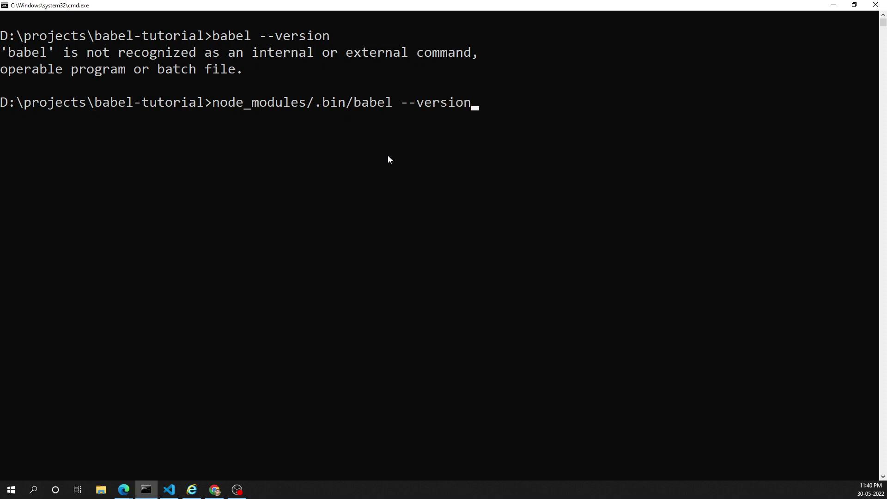
key("Return")
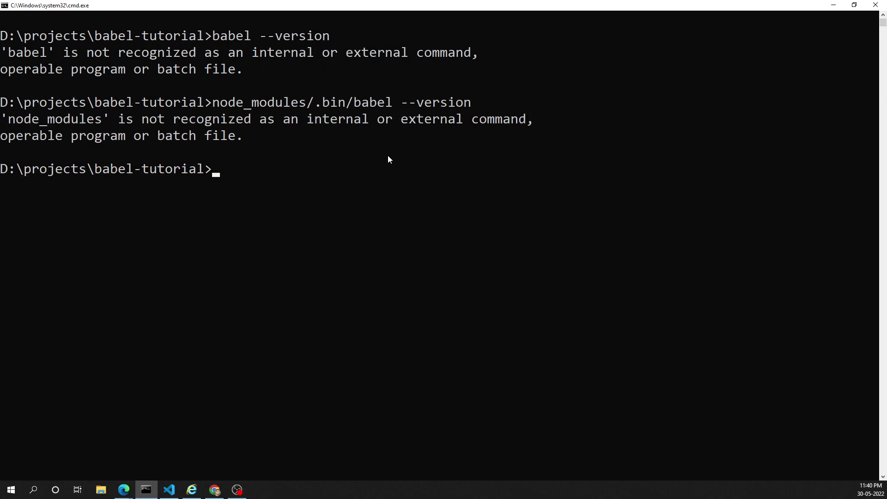
Rerun the local version command with backslashes as node_modules\.bin\babel --version and examine the CLI and core versions it returns
key("Up")
key("Left")
key("Left")
key("Left")
key("Left")
key("Left")
key("Left")
key("Left")
key("Left")
key("Left")
key("Left")
key("Left")
key("Left")
key("Left")
key("Left")
key("Left")
key("Left")
key("Left")
key("Left")
key("Left")
key("Left")
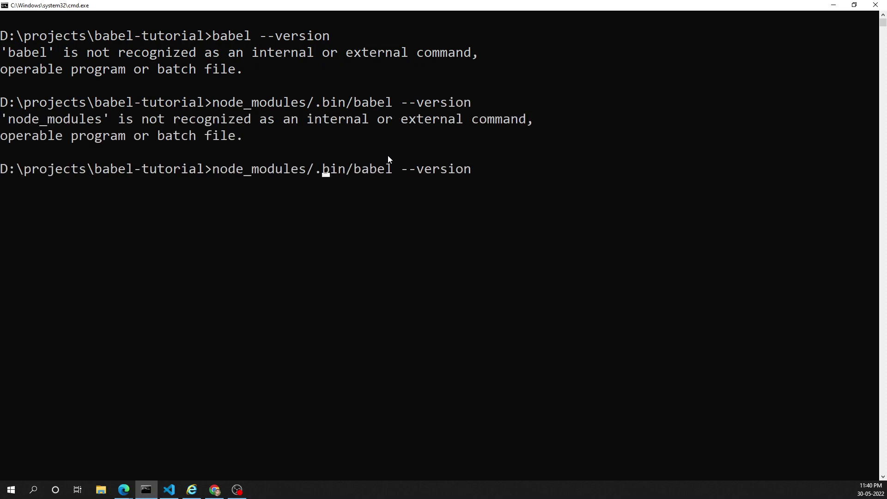
key("BackSpace")
type("\\")
key("Right")
key("Right")
key("Right")
key("Right")
key("Right")
key("BackSpace")
type("\\")
key("Return")
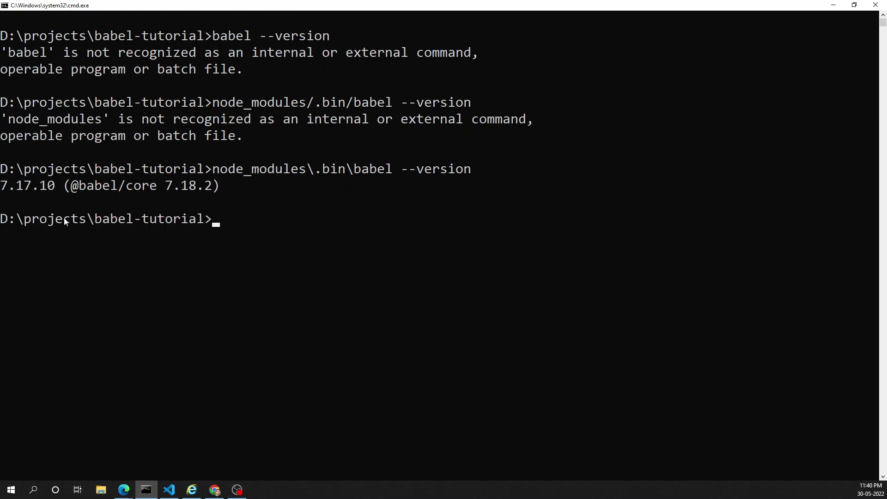
left_click_drag(2, 187, 221, 193)
left_click(222, 205)
left_click_drag(74, 190, 234, 190)
left_click(277, 234)
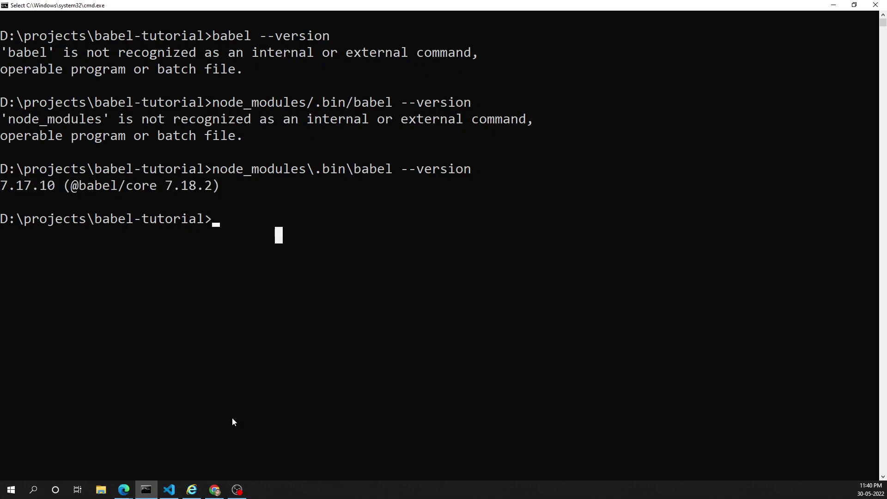
Switch to Visual Studio Code, add a "version" script running "babel --version" below the test script in package.json, and save the file
left_click(169, 490)
left_click(355, 31)
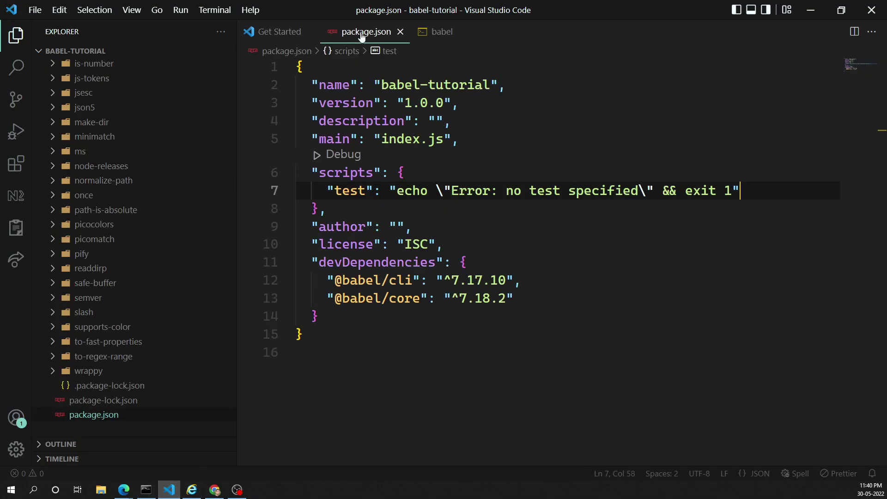
type(",")
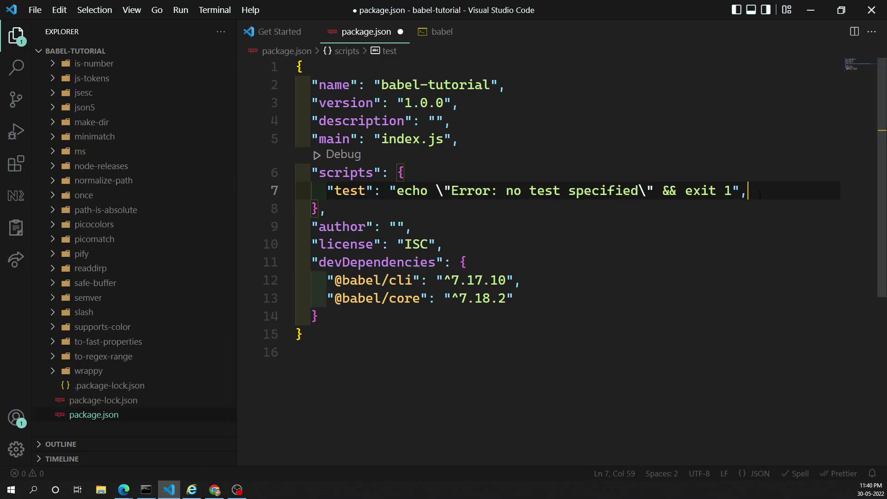
key("Return")
type("\"")
type("version\"")
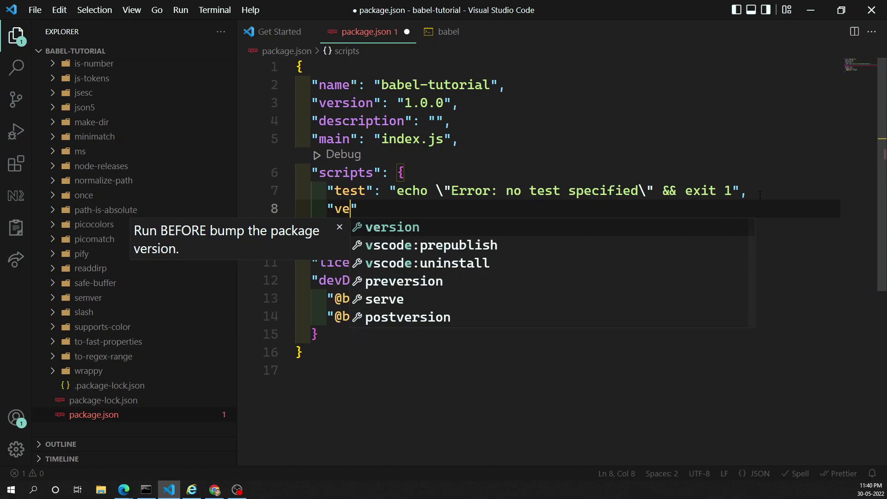
type(": \"")
key("BackSpace")
type("\"\"")
key("Left")
type("babel --v")
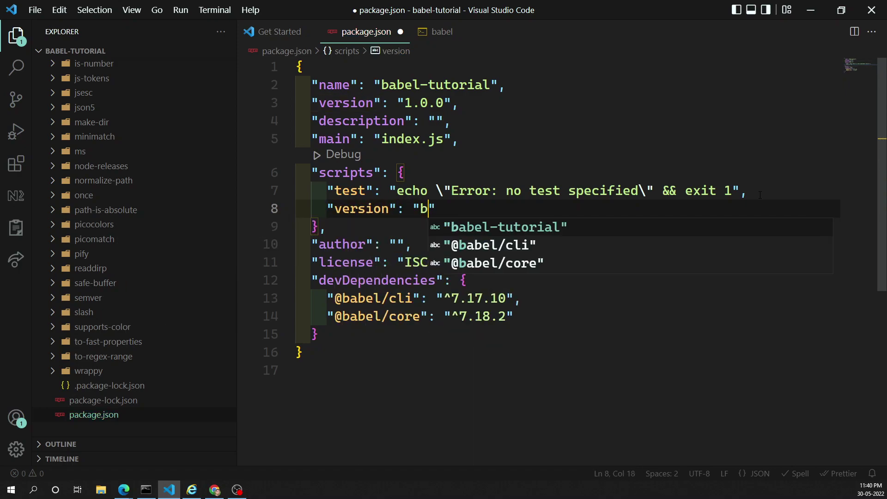
type("ersion")
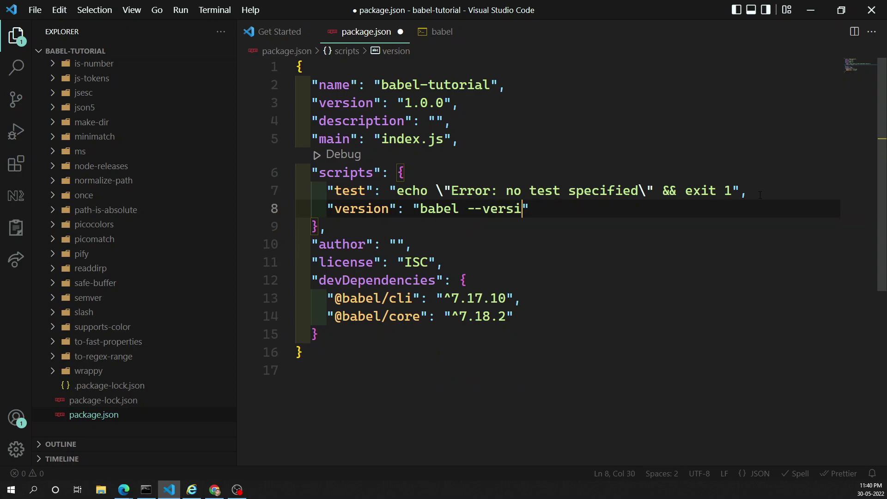
key("ctrl+s")
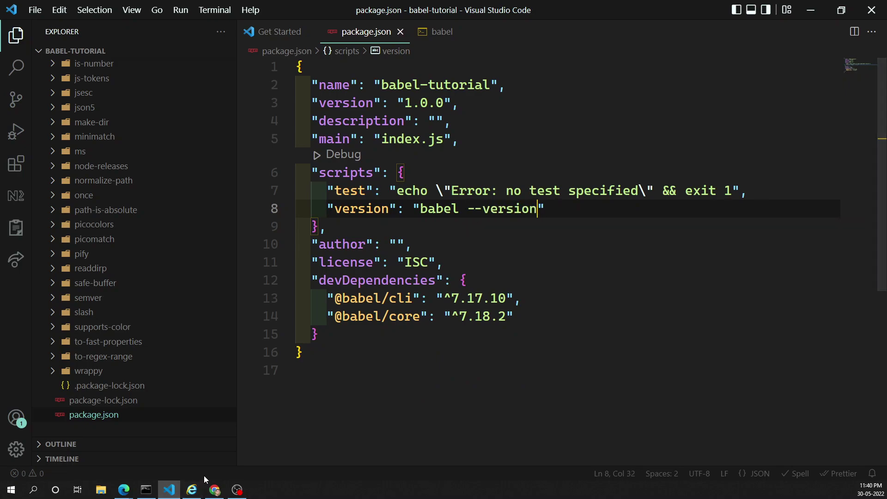
Switch to the Command Prompt, execute npm run version, and compare its output with the earlier direct call of the local Babel binary
left_click(146, 489)
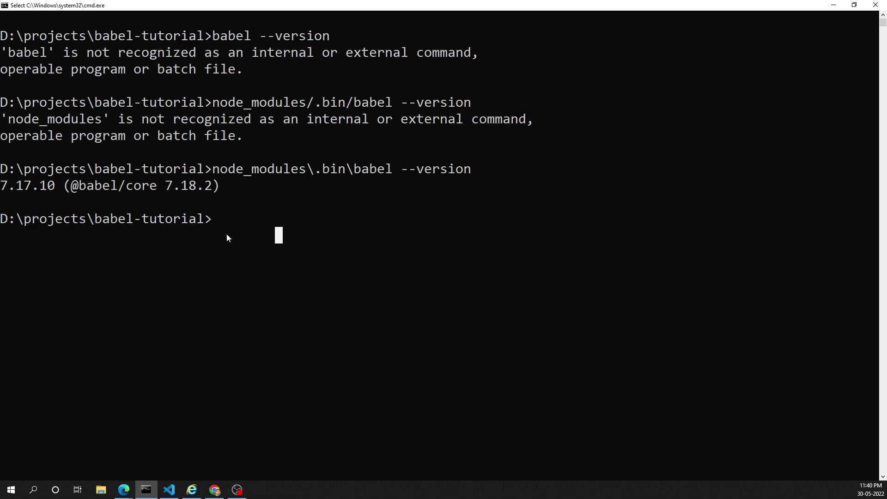
type("npm run version")
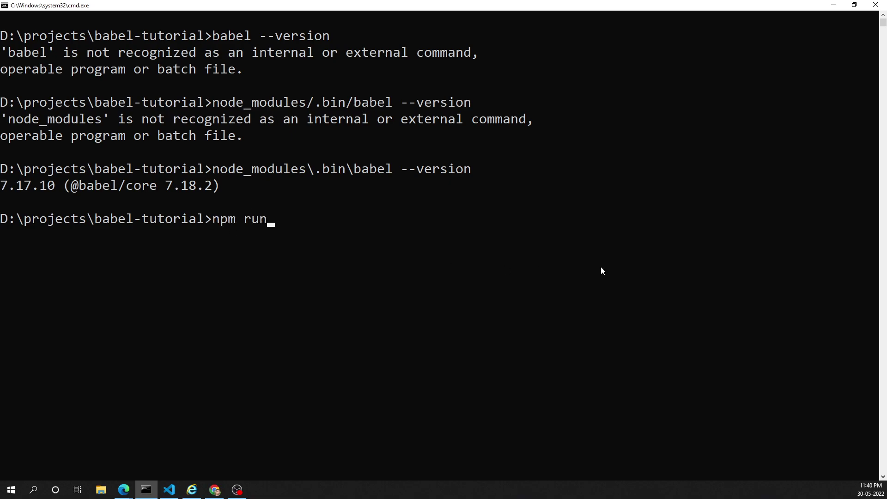
key("Return")
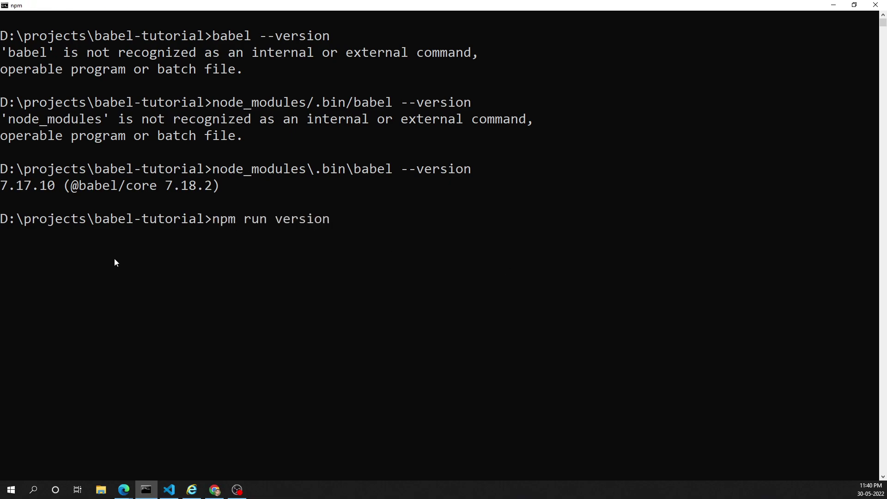
left_click_drag(13, 313, 234, 324)
left_click(248, 337)
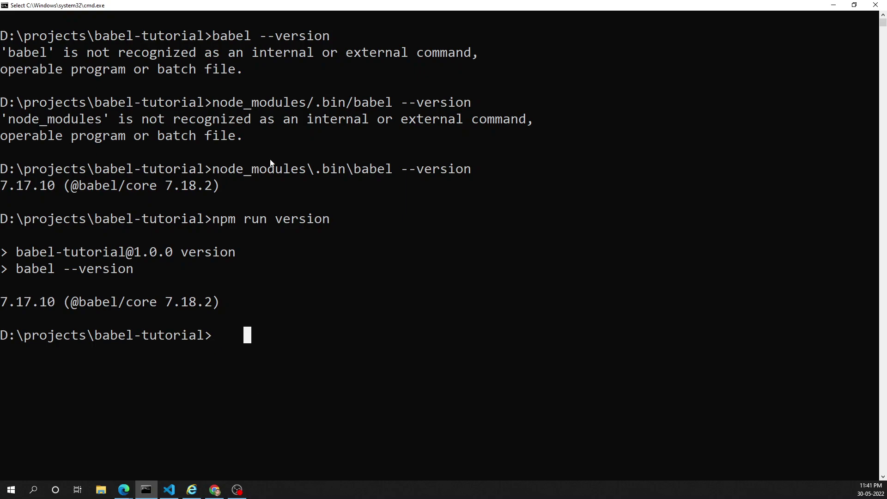
left_click_drag(206, 103, 517, 102)
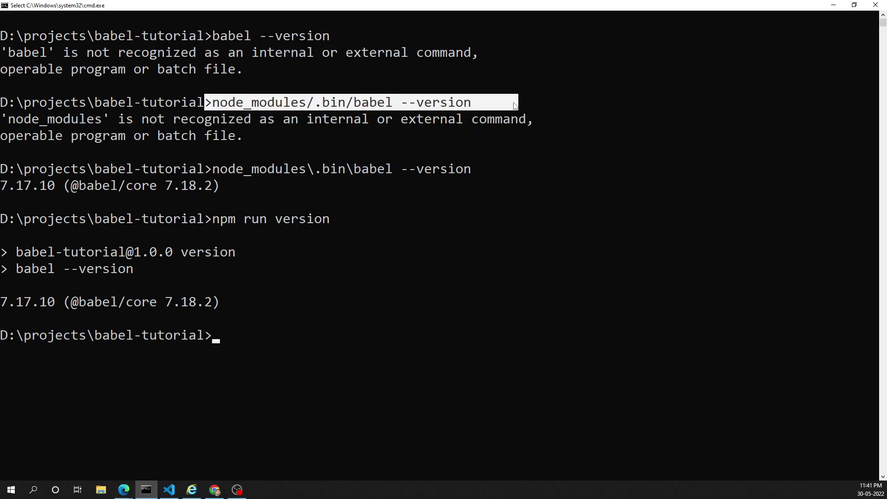